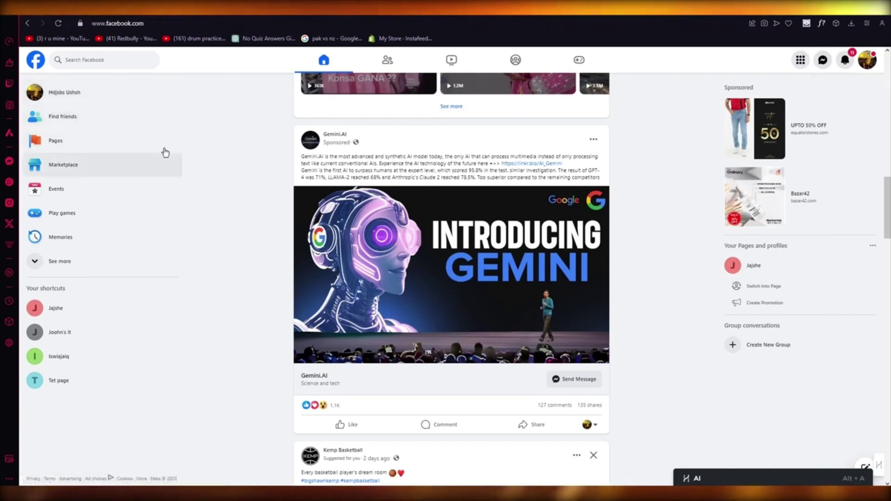
# Switch from the personal Facebook account to the Page profile and open its Ads Manager.
pyautogui.click(868, 65)
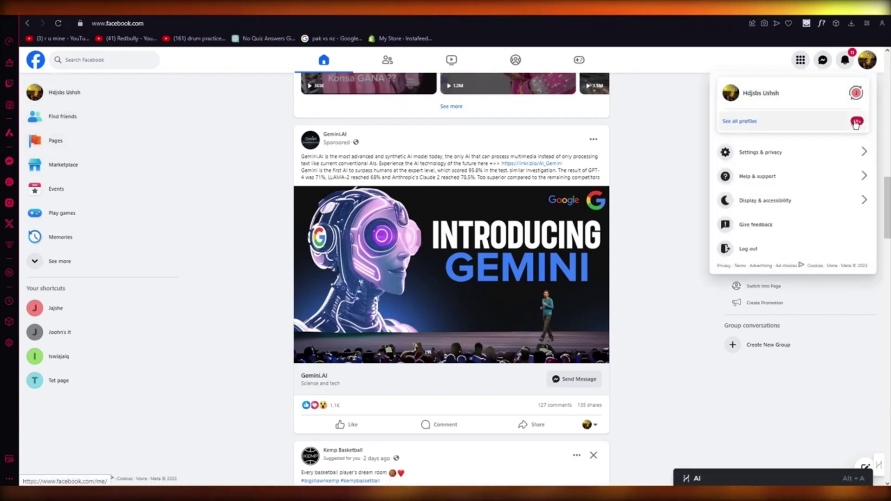
pyautogui.press('Escape')
pyautogui.press('F5')
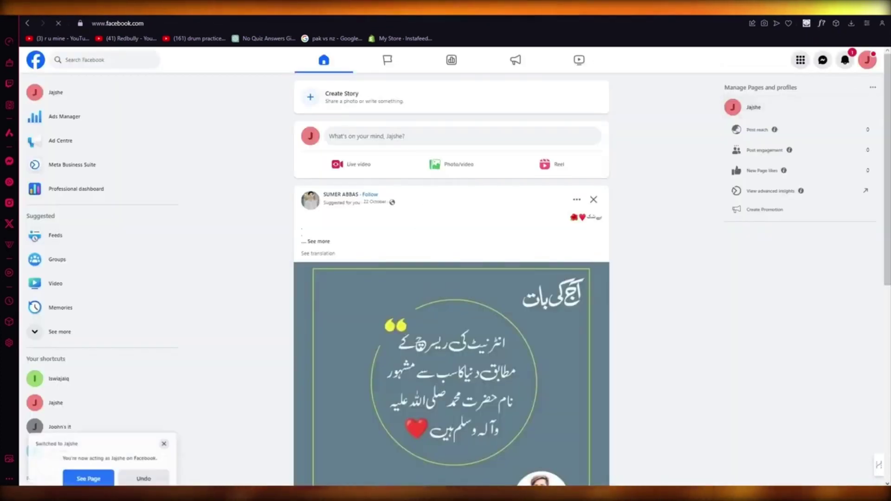
pyautogui.click(75, 124)
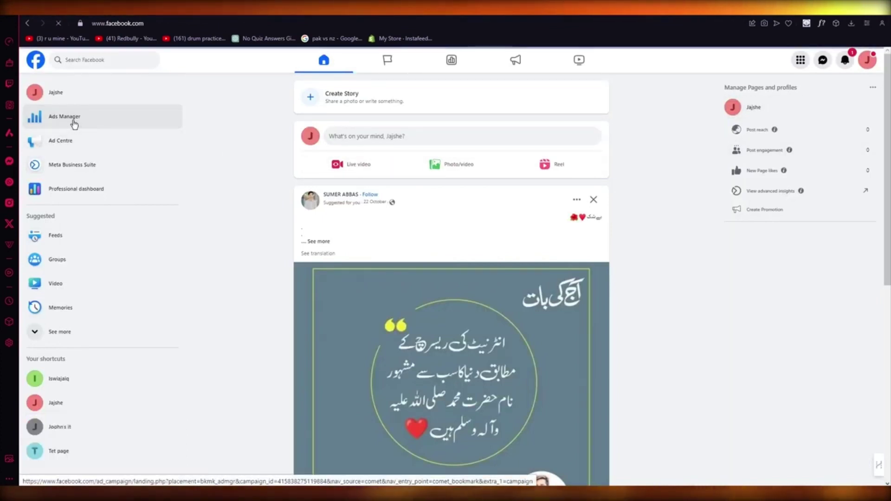
pyautogui.rightClick(84, 173)
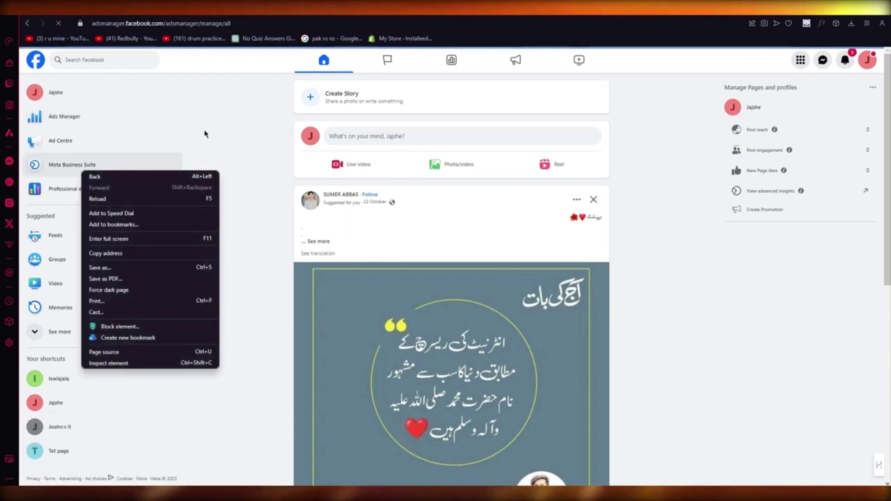
pyautogui.click(225, 131)
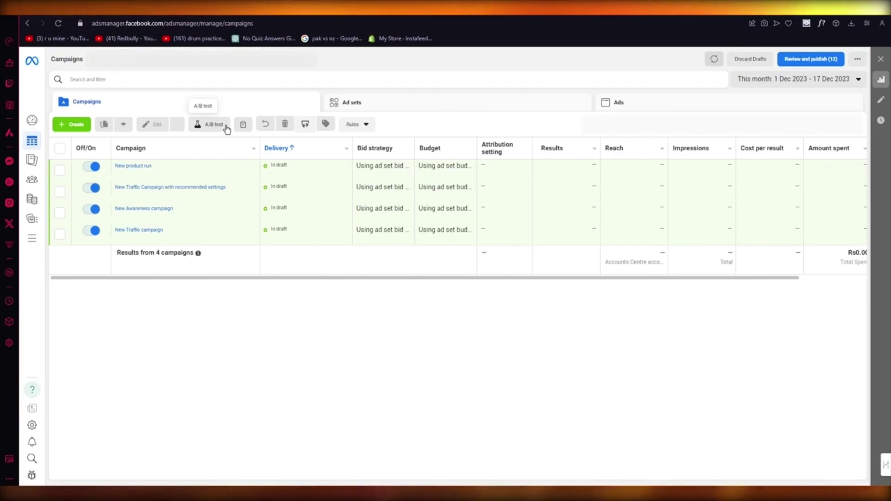
# Start a new ad campaign, trying the Reservation buying type and setting it back to Auction.
pyautogui.click(73, 123)
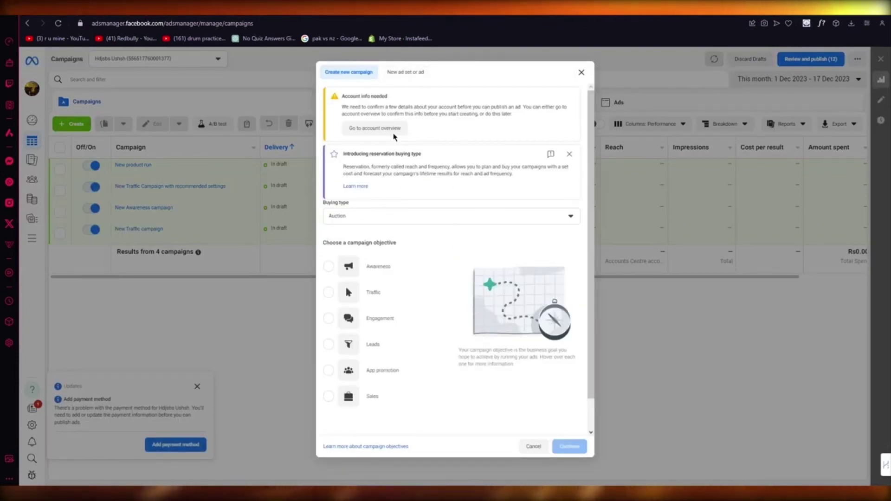
pyautogui.scroll(-1, 390, 180)
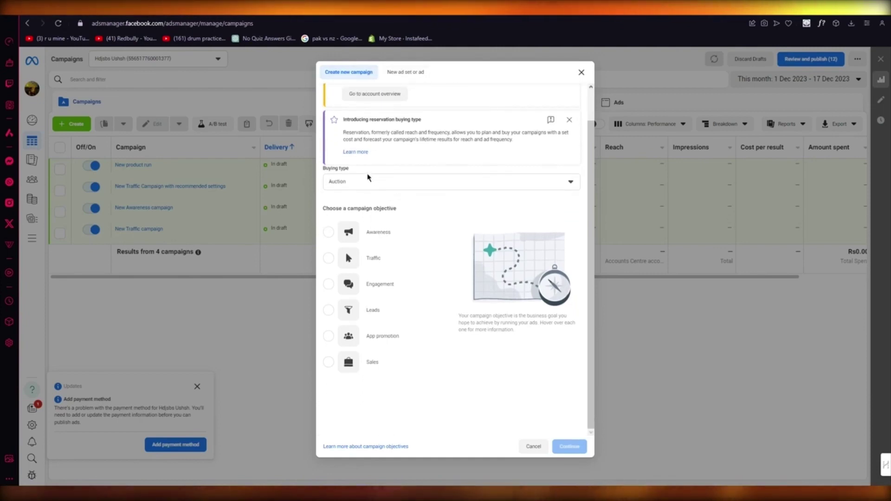
pyautogui.click(390, 181)
pyautogui.click(362, 218)
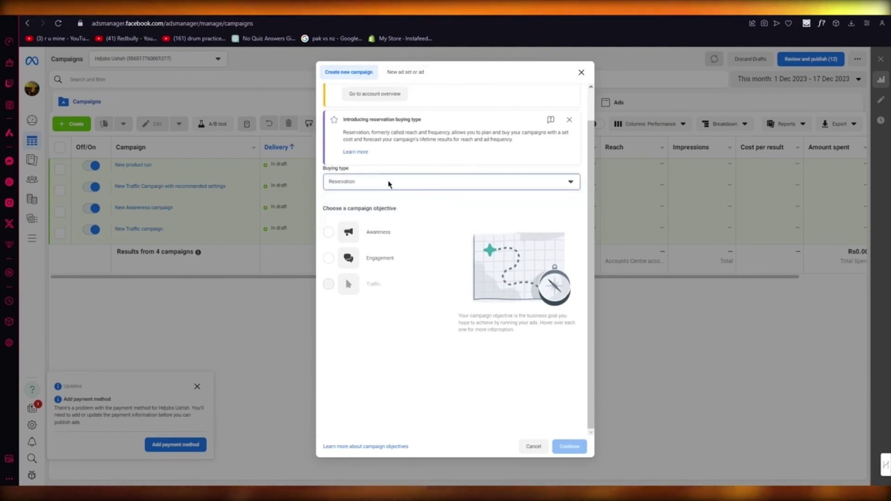
pyautogui.click(353, 182)
pyautogui.click(351, 203)
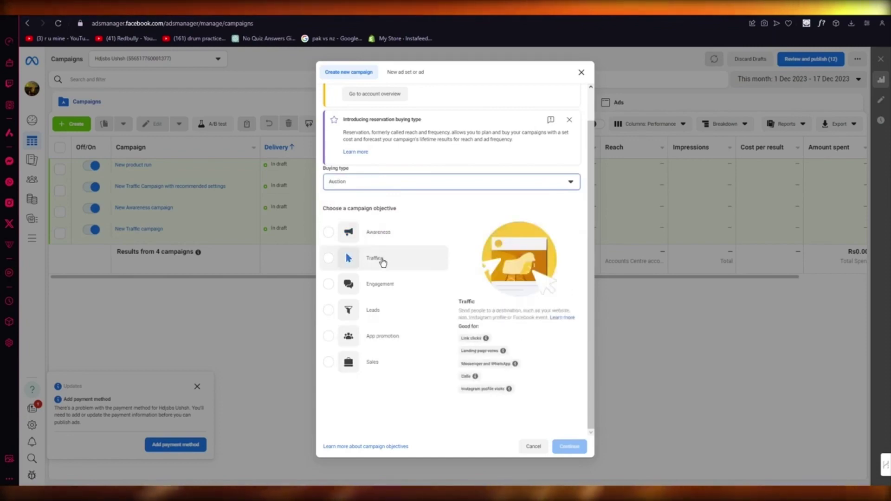
# Choose the Awareness objective for the new campaign and proceed from its campaign settings to the ad set.
pyautogui.moveTo(385, 297)
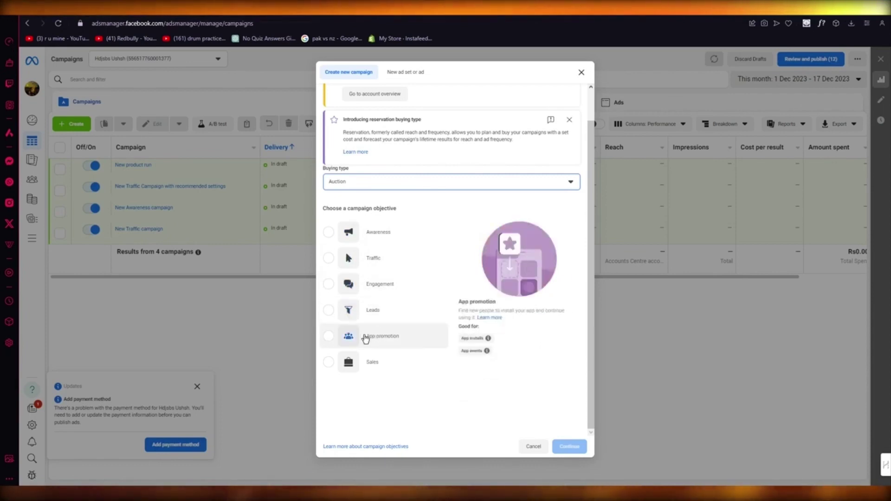
pyautogui.click(371, 232)
pyautogui.click(569, 447)
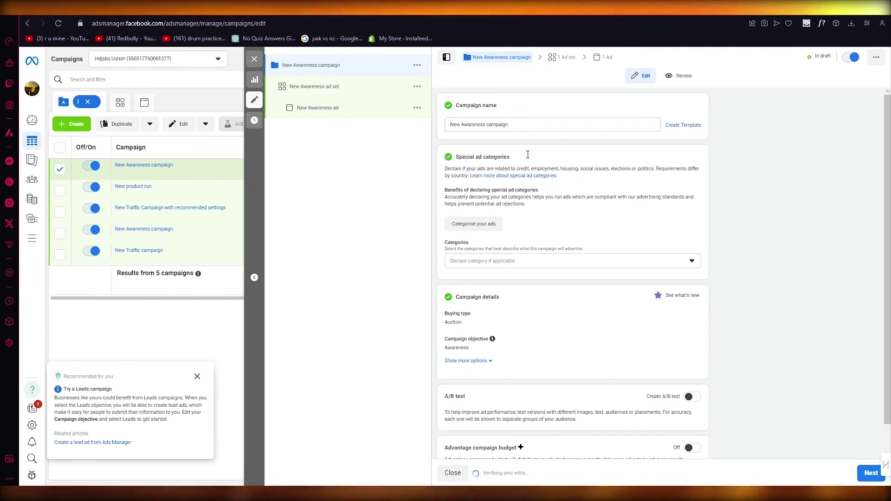
pyautogui.scroll(-1, 673, 274)
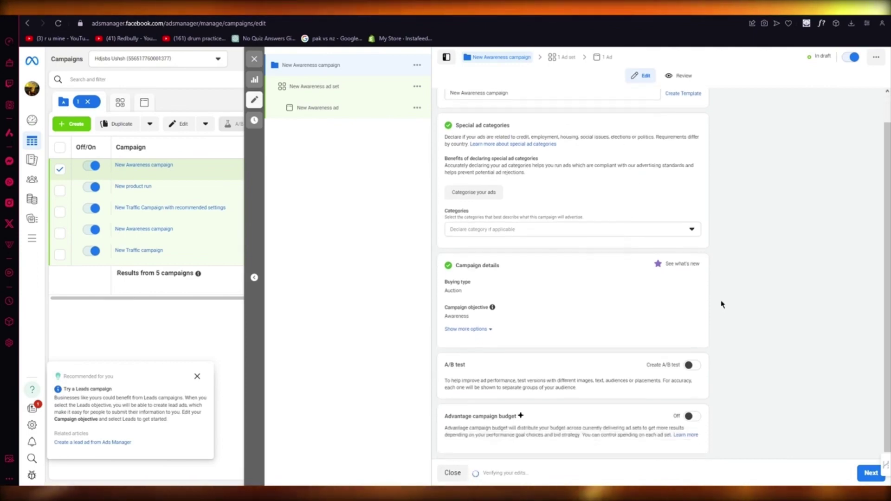
pyautogui.click(870, 475)
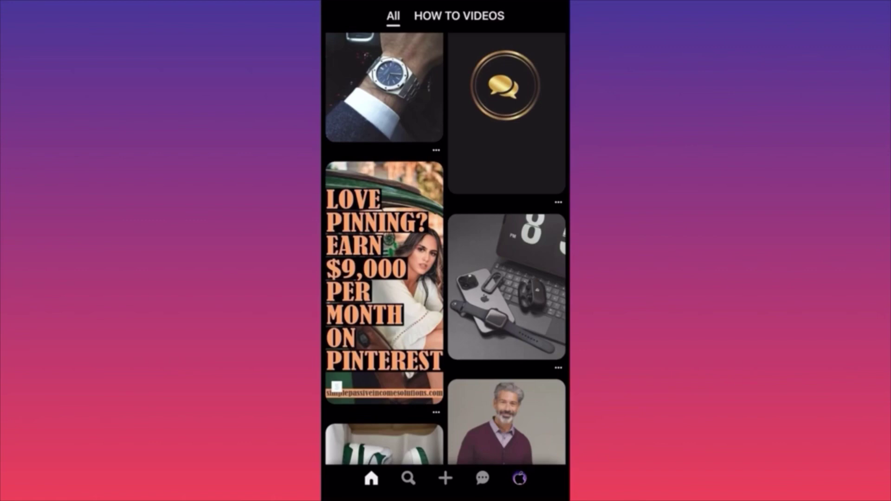
# Switch to Pinterest and start a new Pin with the "How to download YouTube videos tutorial" image.
pyautogui.click(445, 478)
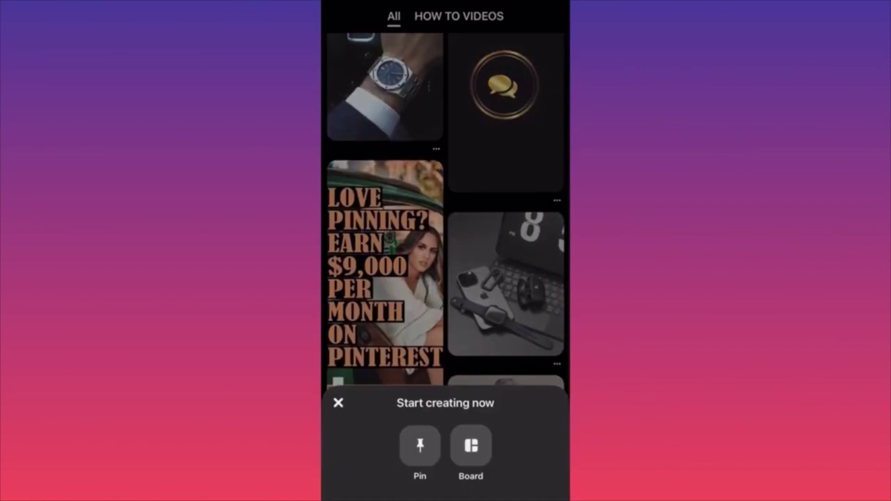
pyautogui.click(420, 446)
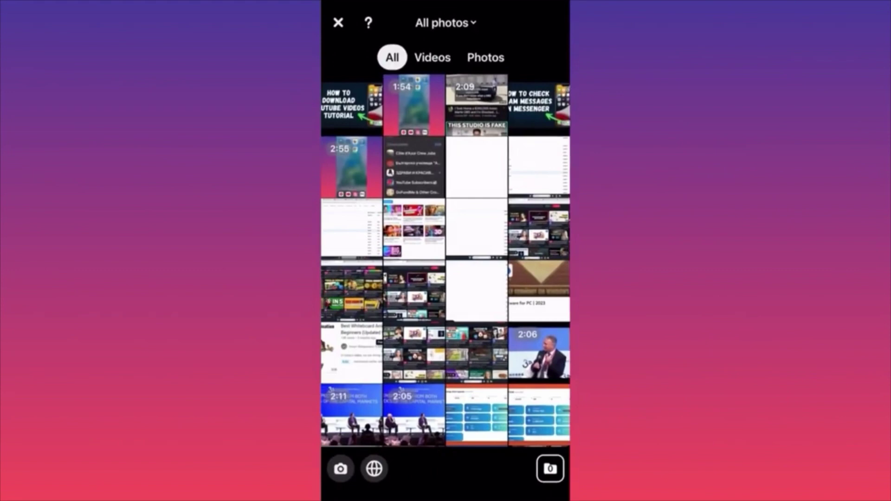
pyautogui.click(352, 106)
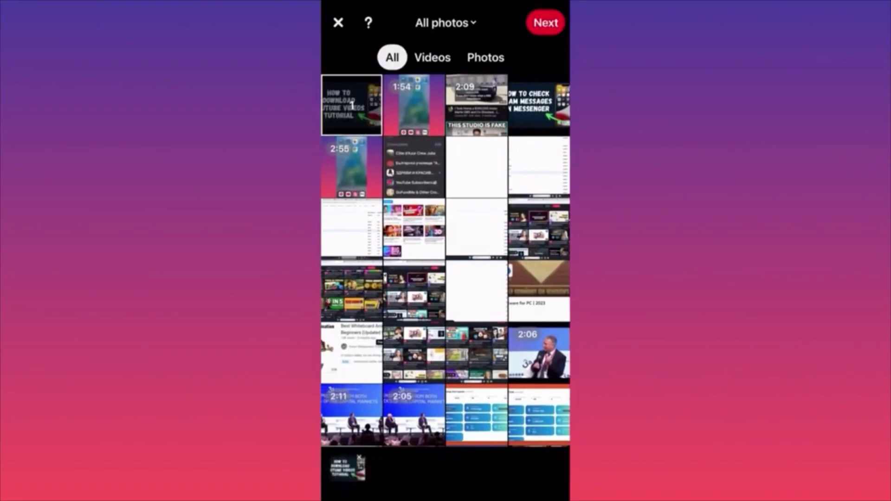
pyautogui.click(545, 22)
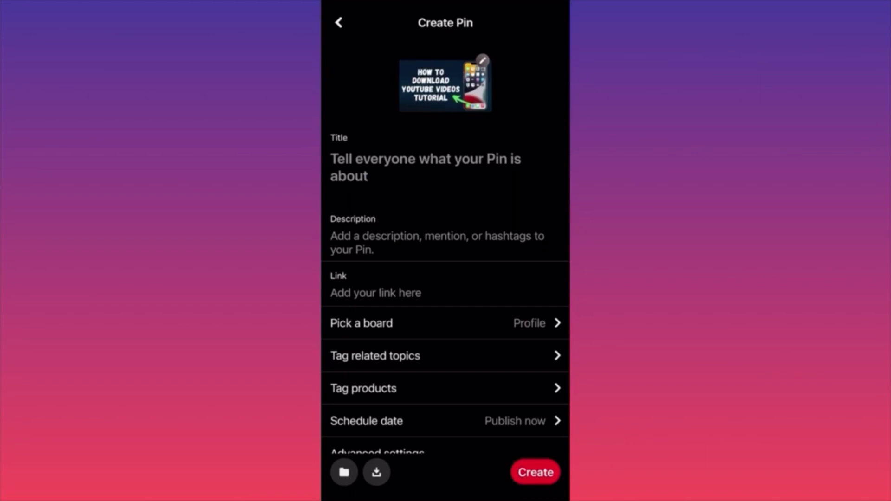
# Enter "How to download YouTube video" as the Pin's title.
pyautogui.click(331, 159)
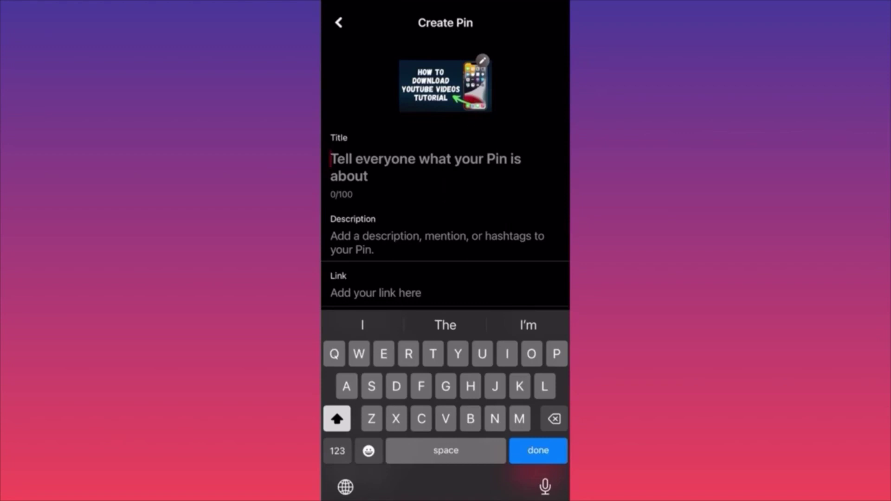
pyautogui.write('H')
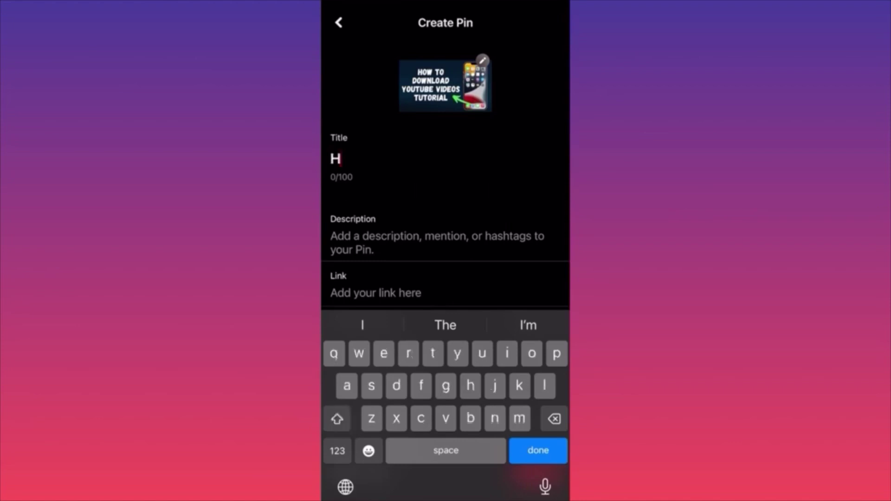
pyautogui.write('ow to ')
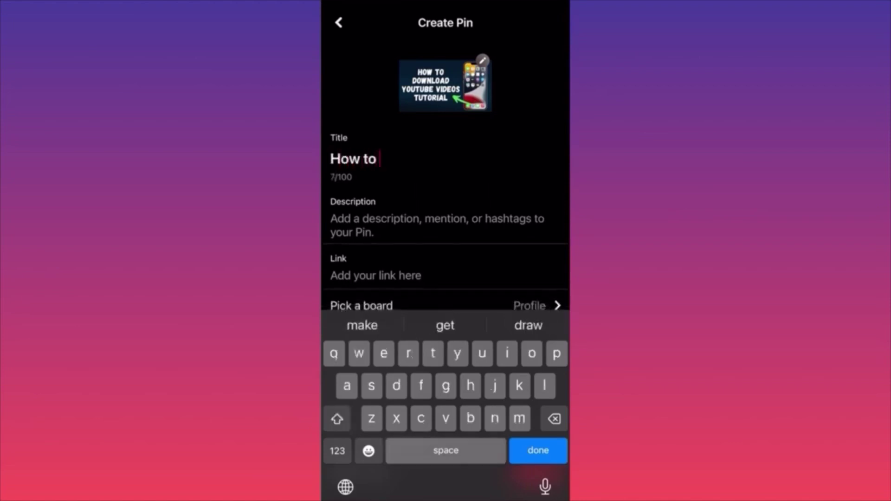
pyautogui.write('download ')
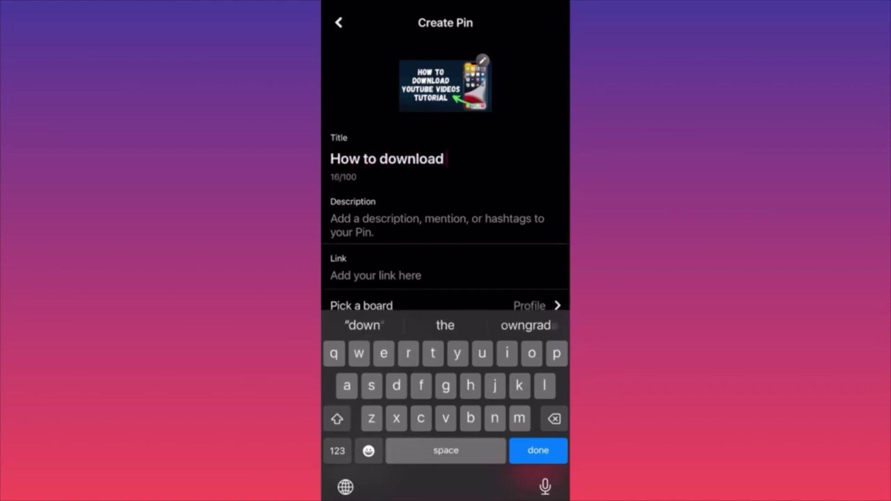
pyautogui.write('yout')
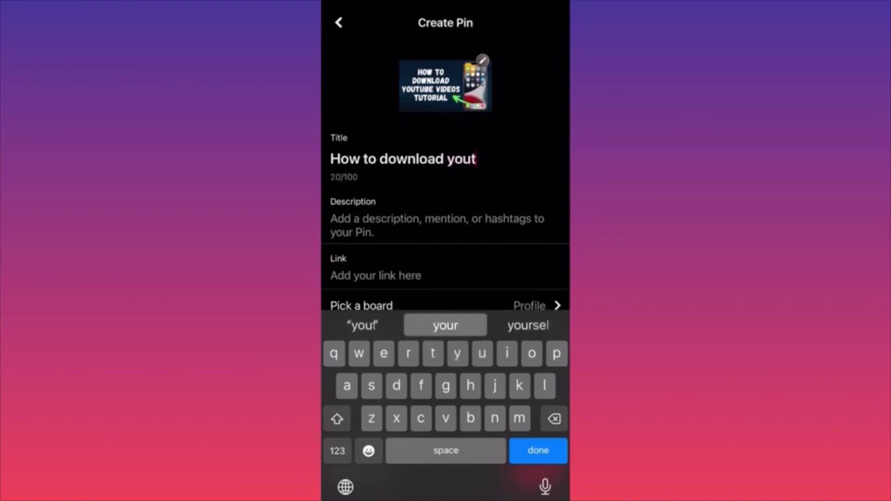
pyautogui.write('ube')
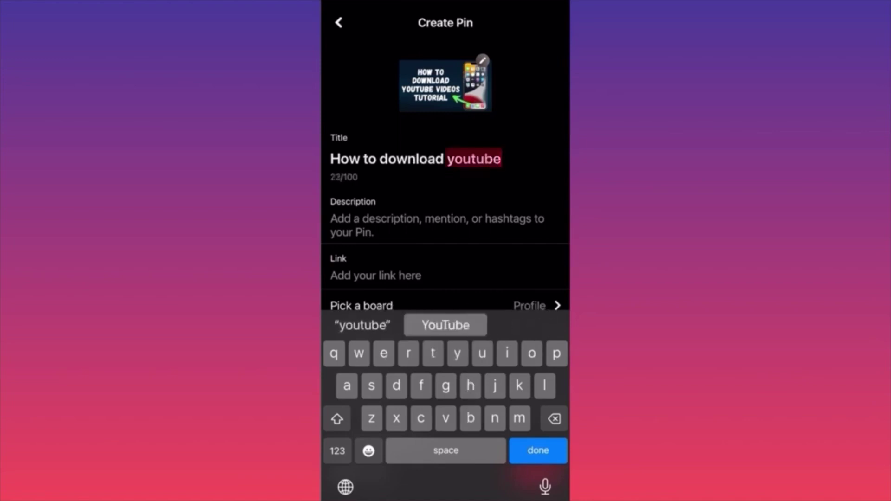
pyautogui.write(' video')
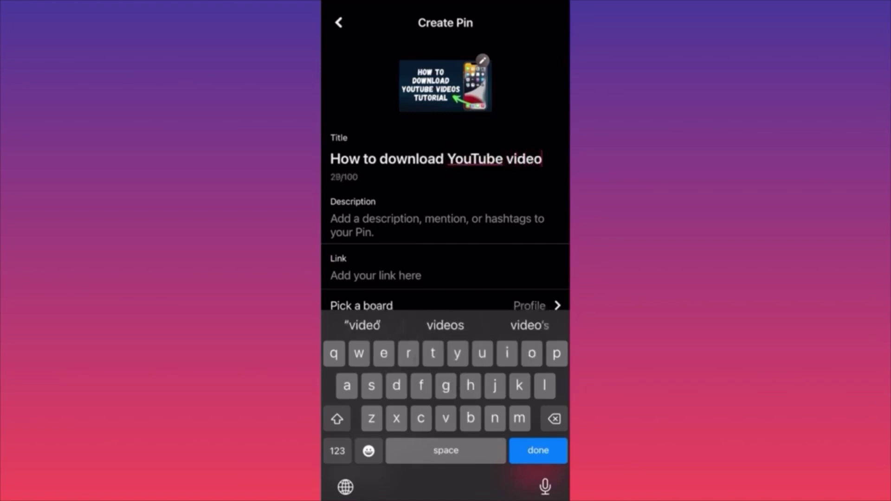
# Enter the Pin description "Learn how to download a YouTube video", ending with a # for a hashtag.
pyautogui.click(331, 219)
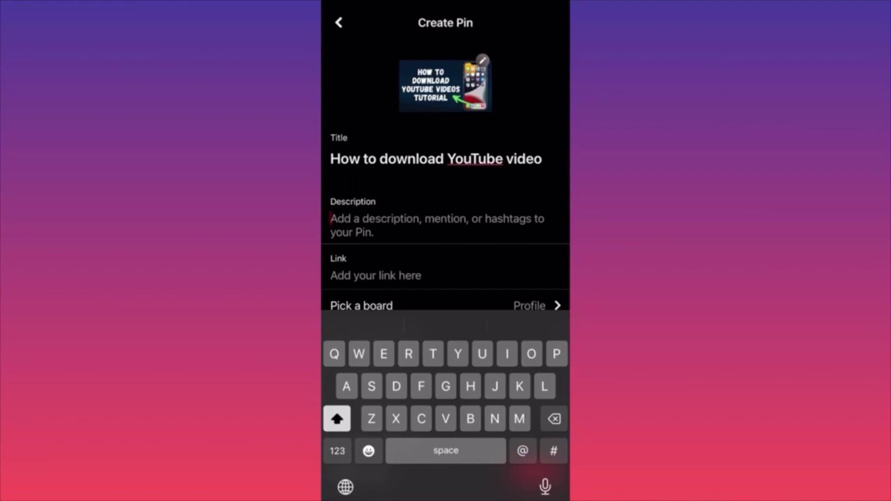
pyautogui.write('#')
pyautogui.press('BackSpace')
pyautogui.write('Learn')
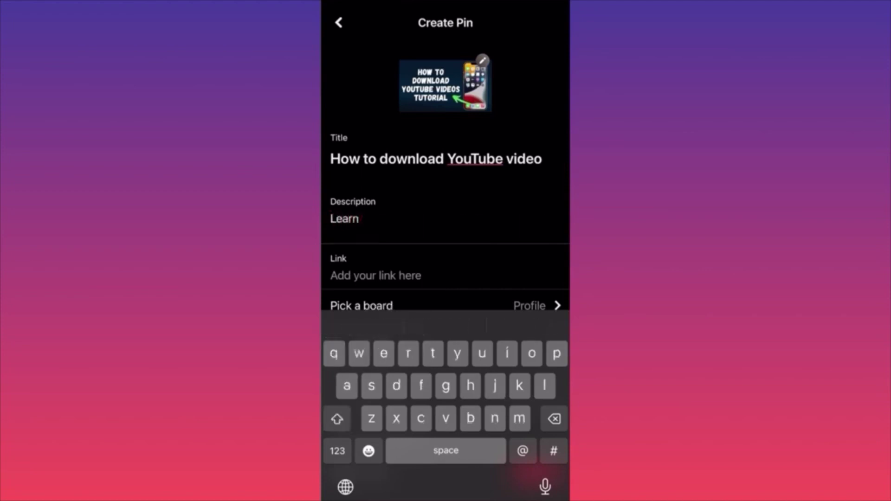
pyautogui.write(' how to down')
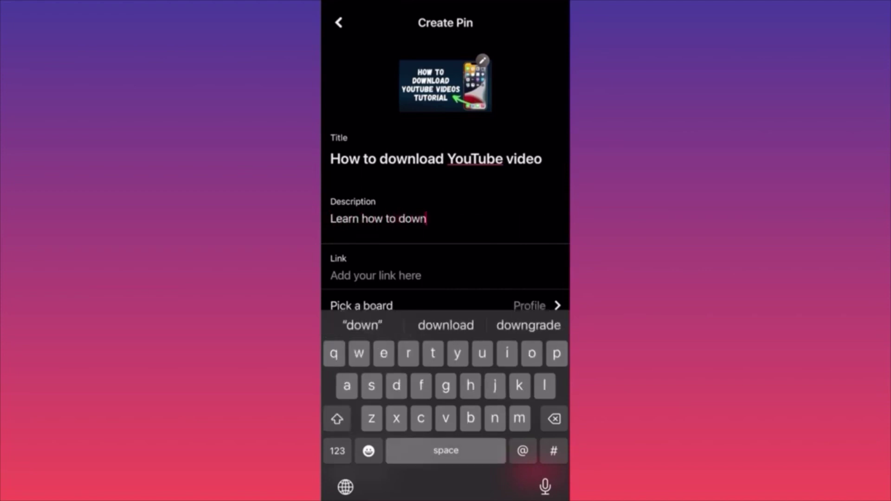
pyautogui.write('load a ')
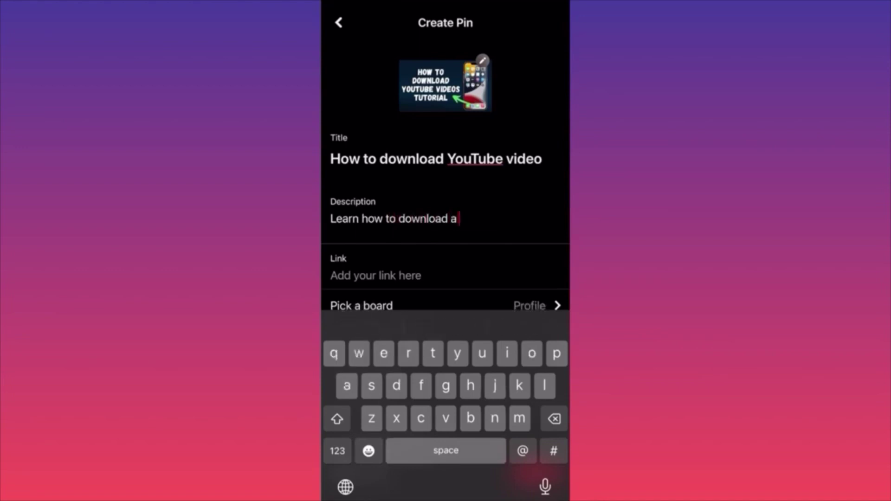
pyautogui.write('yout')
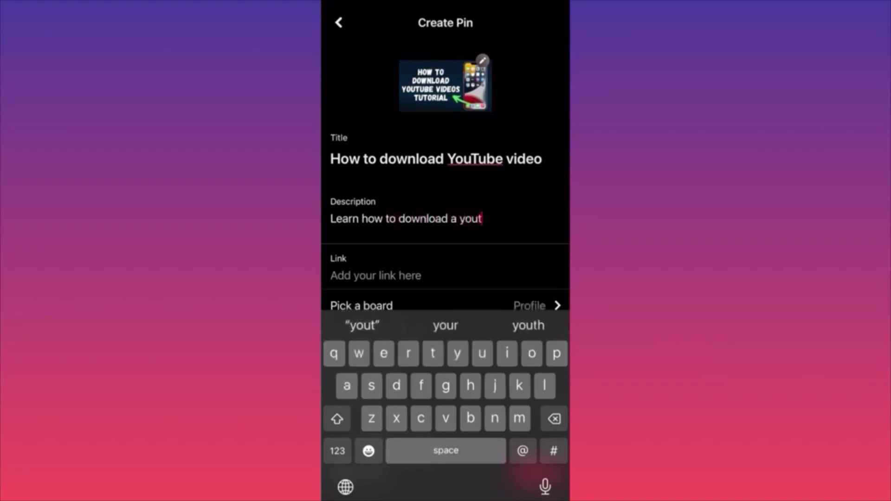
pyautogui.write('ube ')
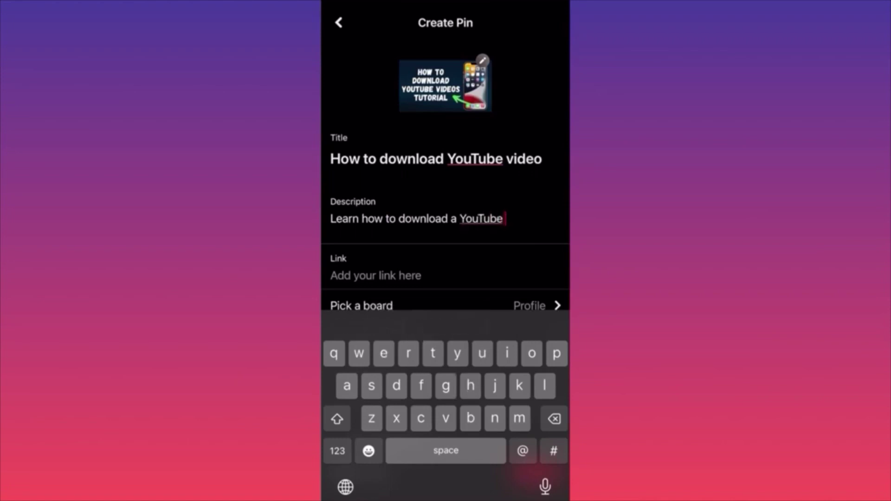
pyautogui.write('video #')
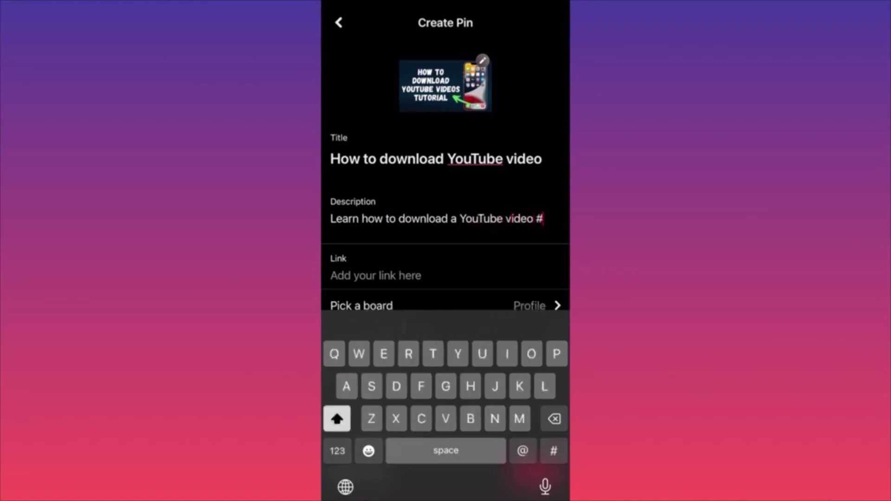
# Complete the hashtag in the Pin's description as the suggested #youtube.
pyautogui.write('Yoi')
pyautogui.press('BackSpace')
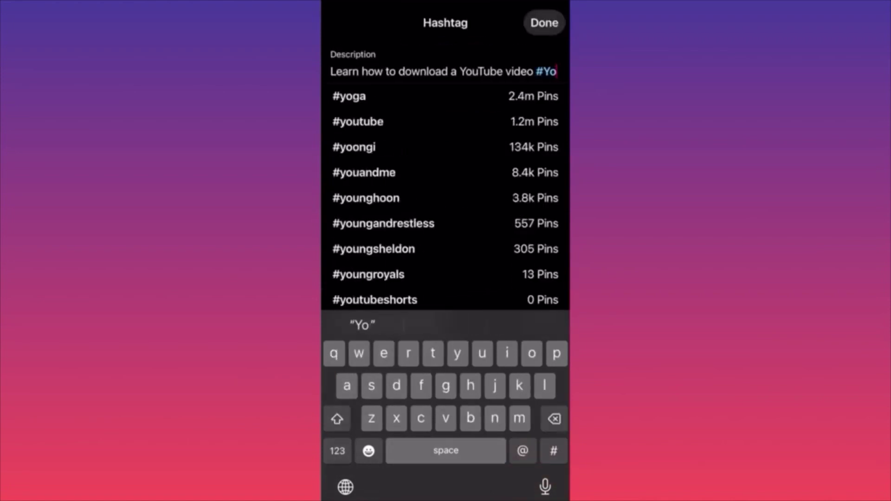
pyautogui.write('utube')
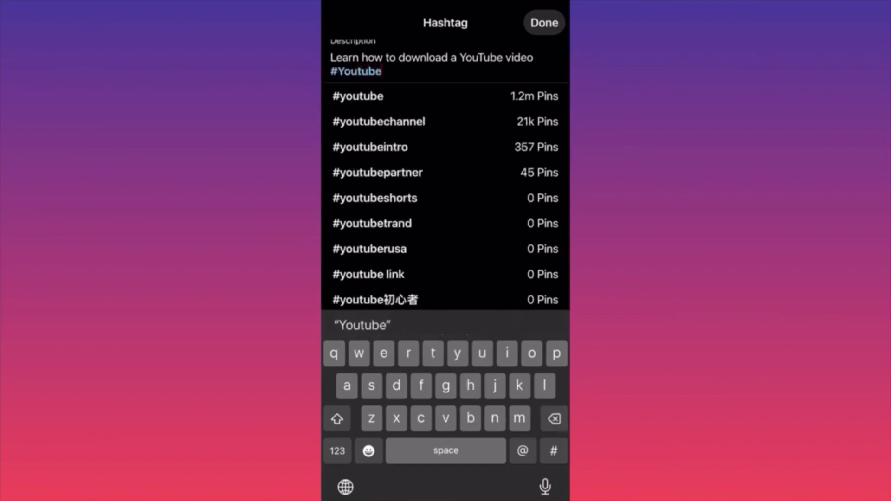
pyautogui.click(358, 96)
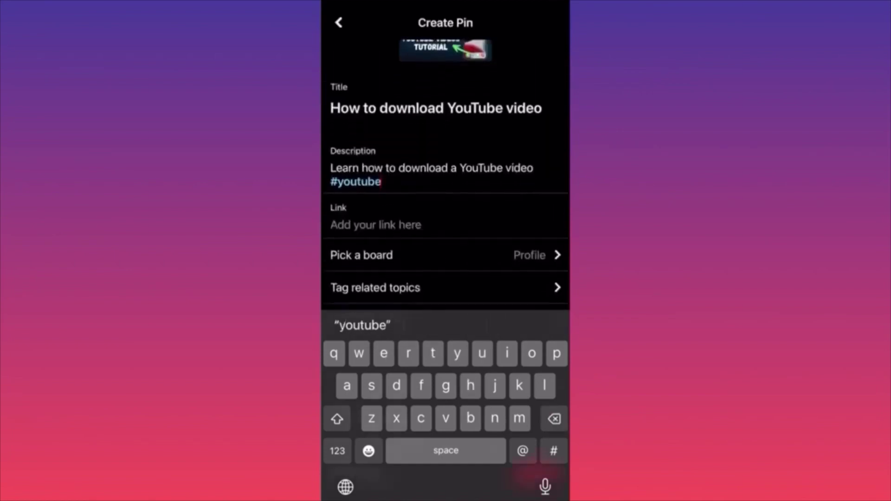
# Add a second hashtag to the Pin's description, choosing the suggested #youtubevideoideas.
pyautogui.write('#You')
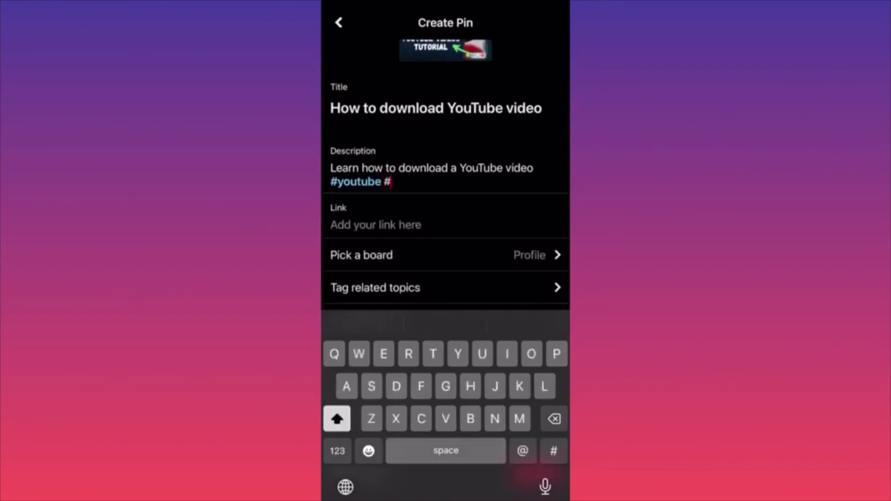
pyautogui.write('tube')
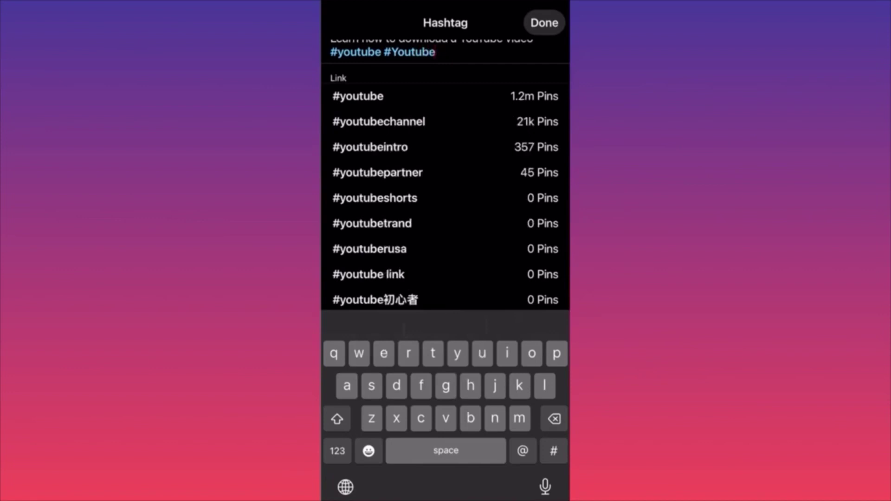
pyautogui.write('vid')
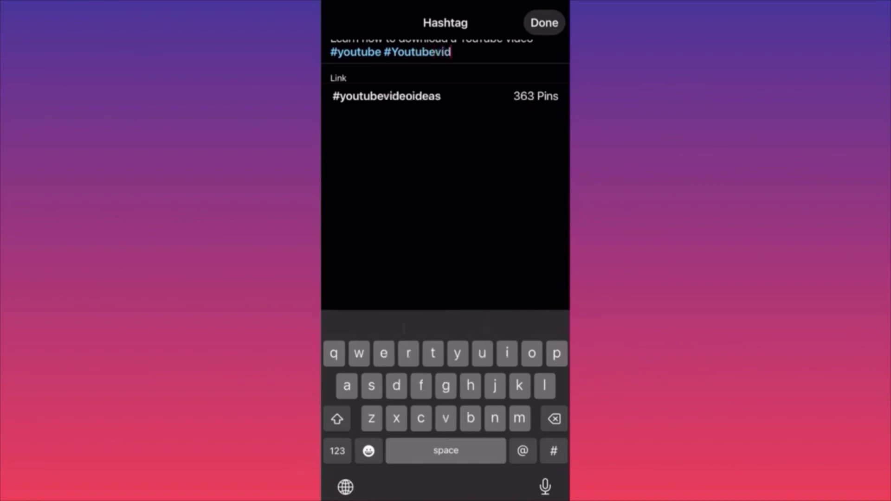
pyautogui.click(387, 96)
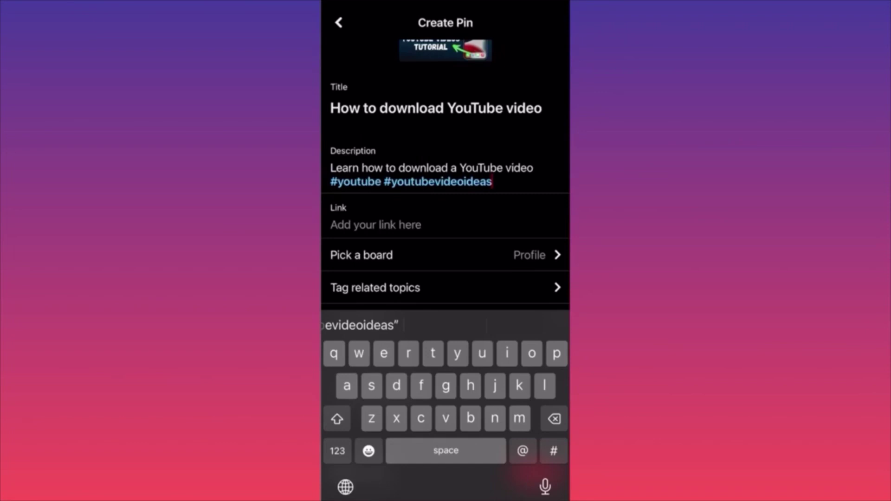
# Paste the copied YouTube video title and URL into the Pin's link.
pyautogui.click(330, 225)
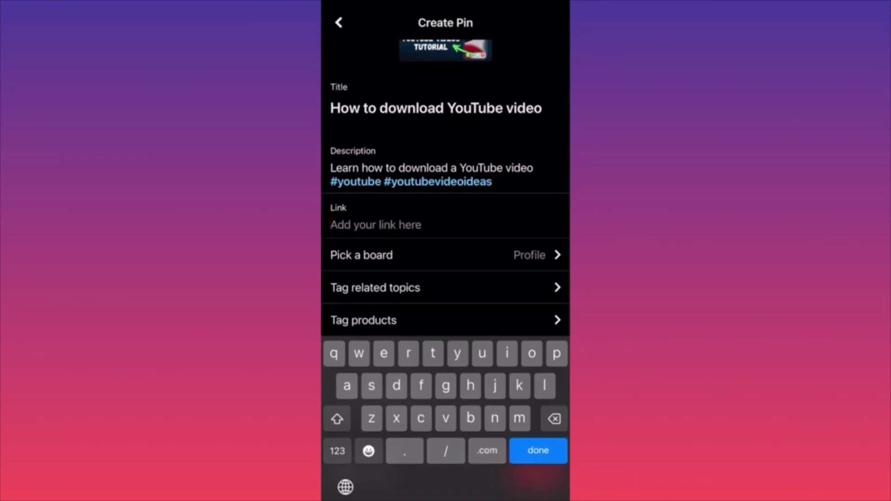
pyautogui.click(339, 225)
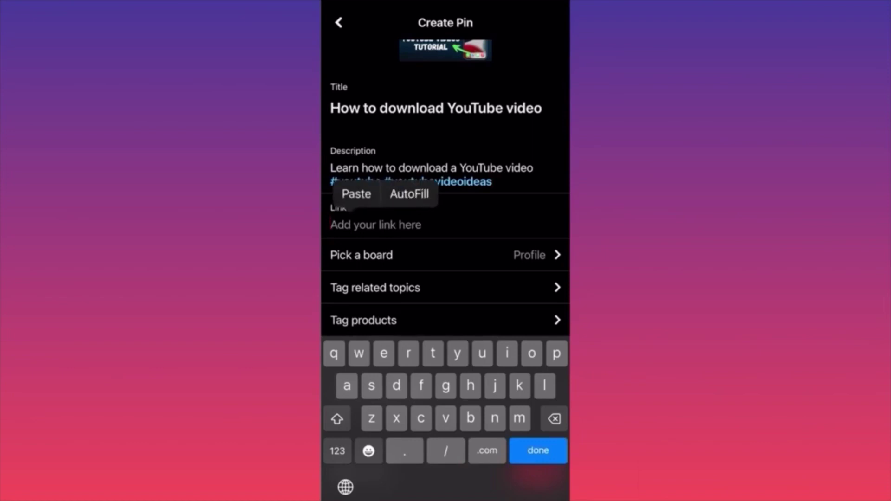
pyautogui.click(354, 193)
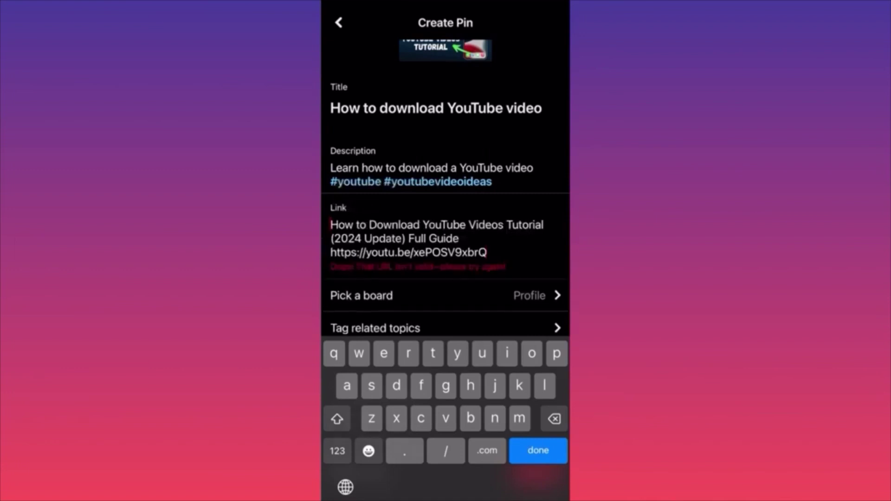
pyautogui.click(331, 225)
pyautogui.click(406, 193)
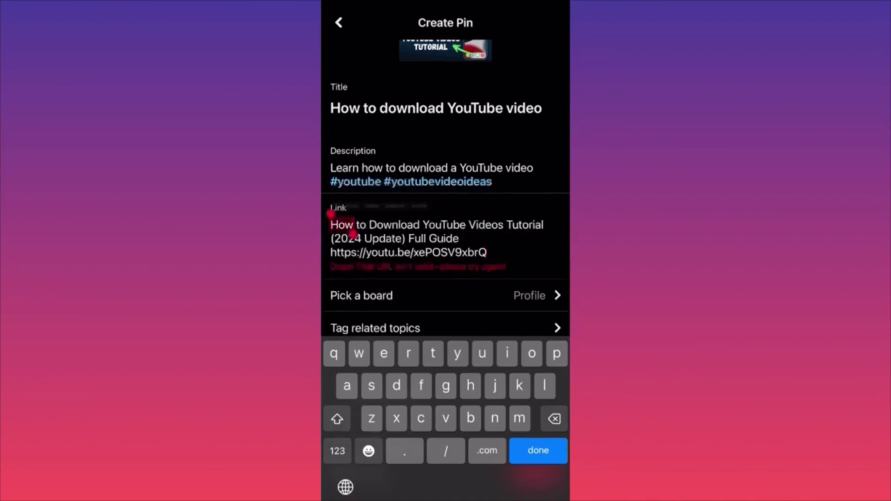
pyautogui.moveTo(352, 232); pyautogui.dragTo(478, 247)
pyautogui.click(360, 195)
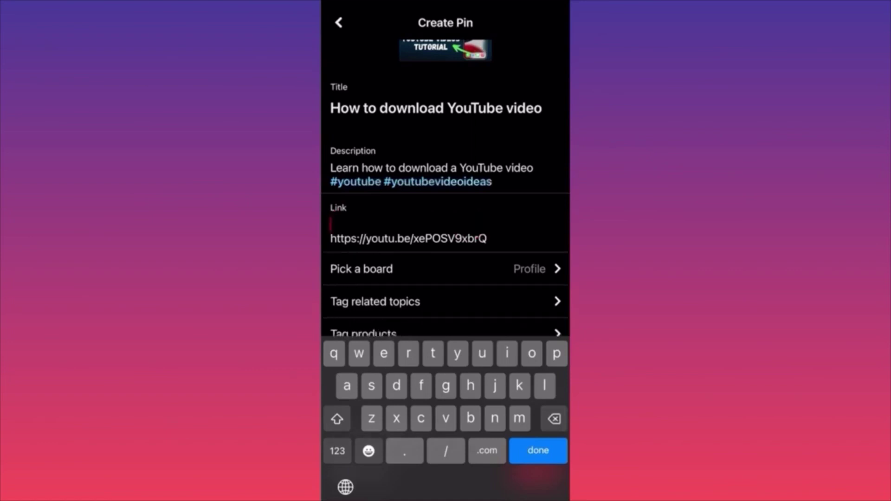
pyautogui.click(538, 453)
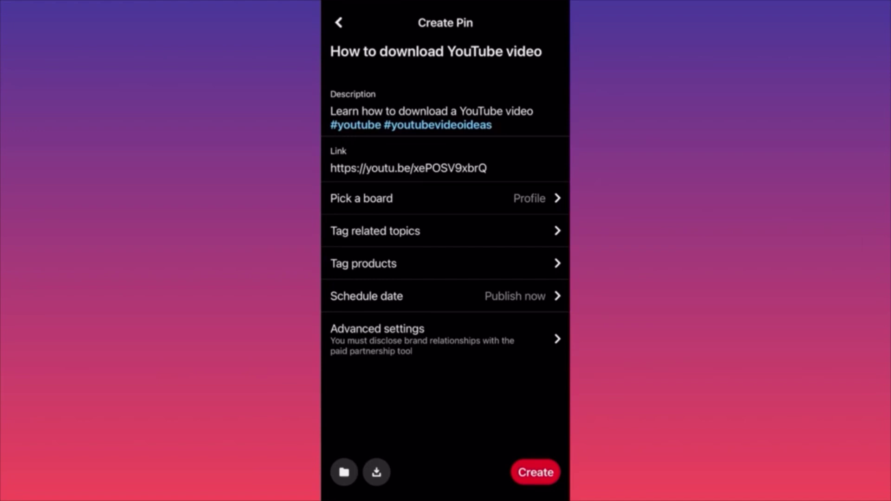
# Review the Pin's product tagging and publishing schedule options without changing them, and create the Pin.
pyautogui.click(363, 264)
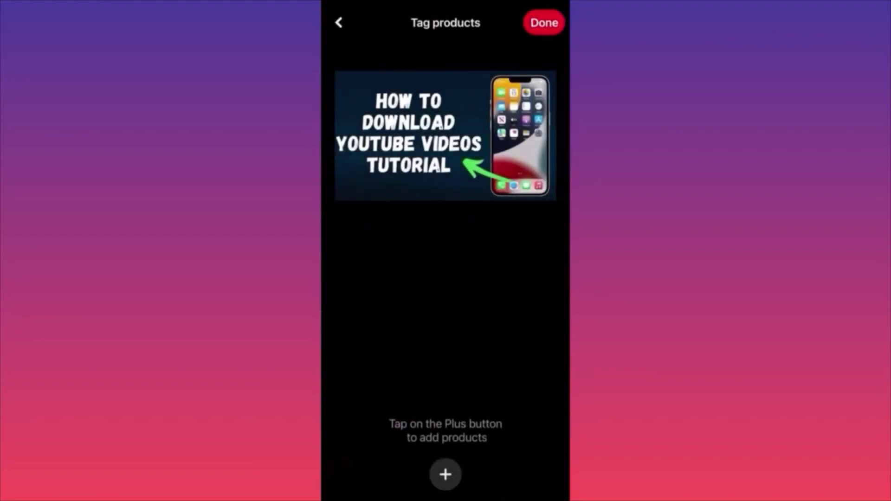
pyautogui.click(544, 22)
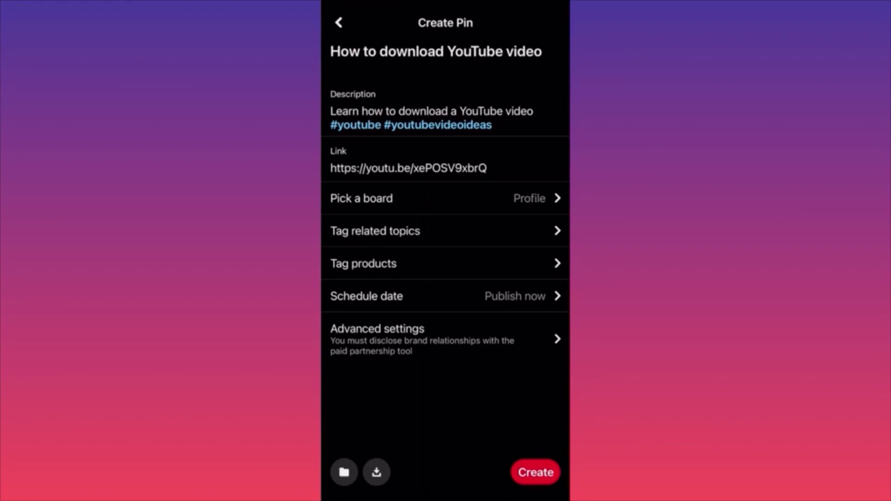
pyautogui.click(366, 296)
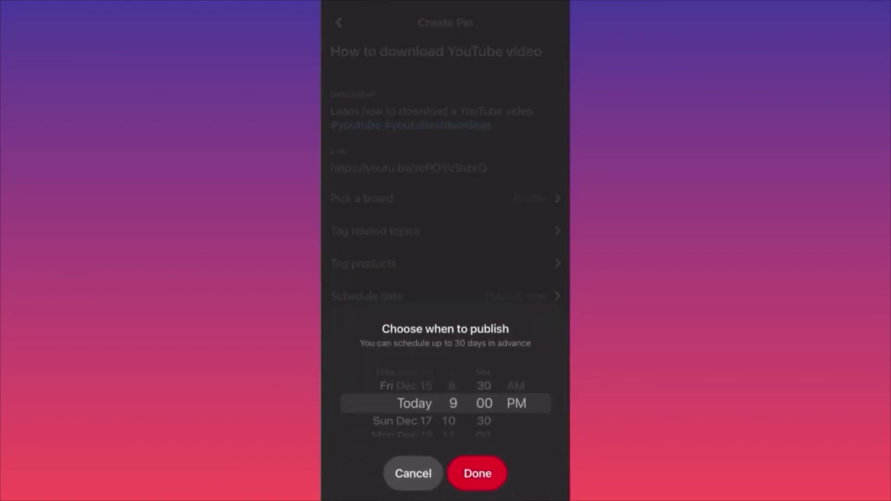
pyautogui.click(414, 474)
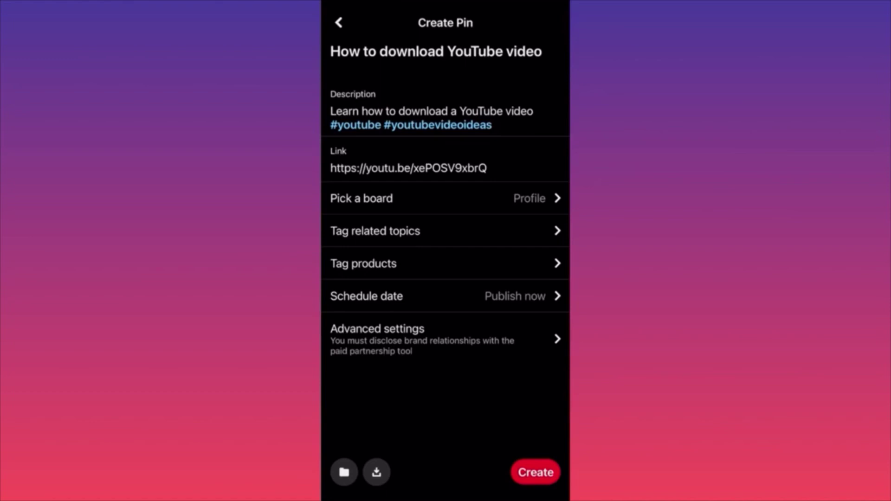
pyautogui.click(536, 473)
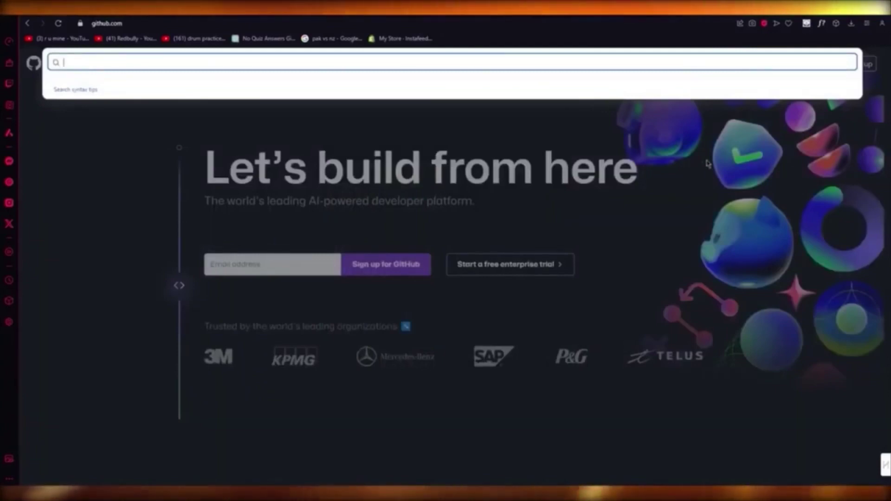
# Switch to GitHub, search for "maze c+", and open the mazeGenerator repository that uses C++ with ncurses.
pyautogui.write('maze c+')
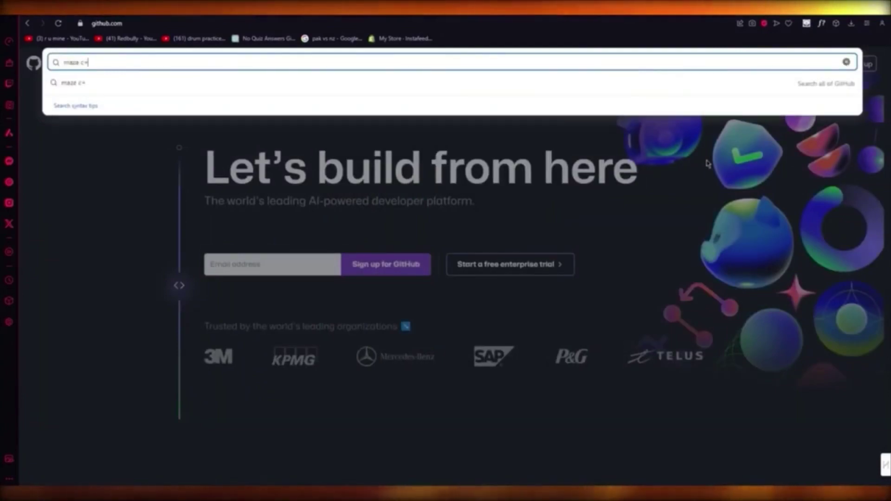
pyautogui.press('Return')
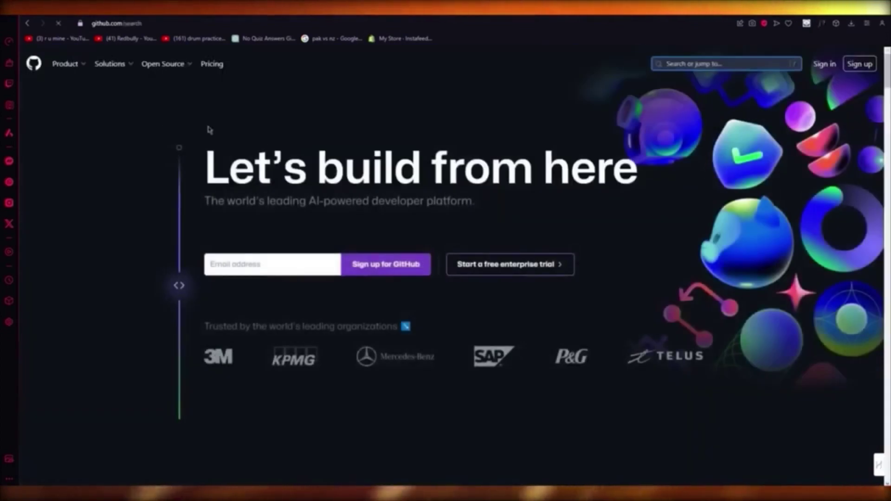
pyautogui.scroll(-3, 246, 165)
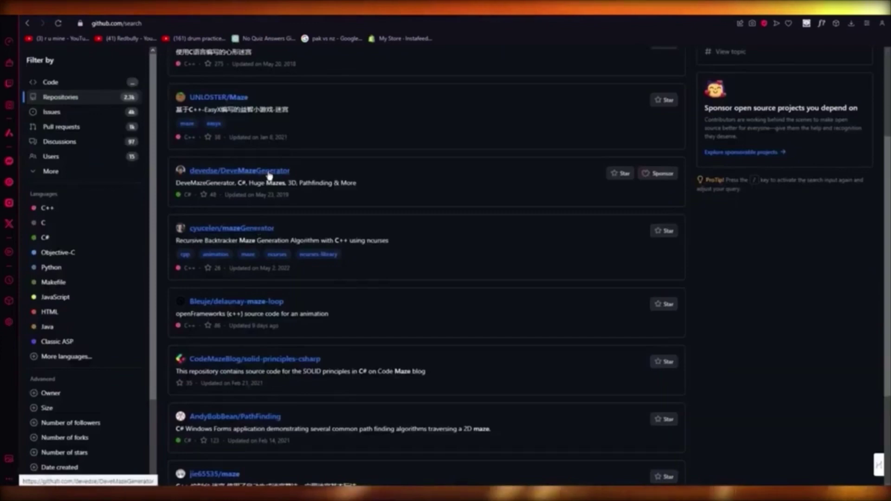
pyautogui.click(235, 228)
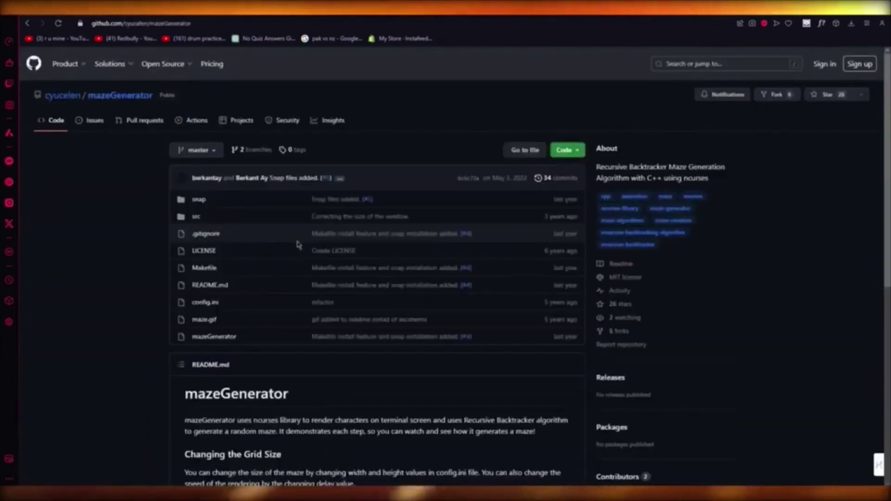
# Read through the mazeGenerator README, examining its maze demo and its dependency, compiling and running instructions.
pyautogui.scroll(-6, 152, 260)
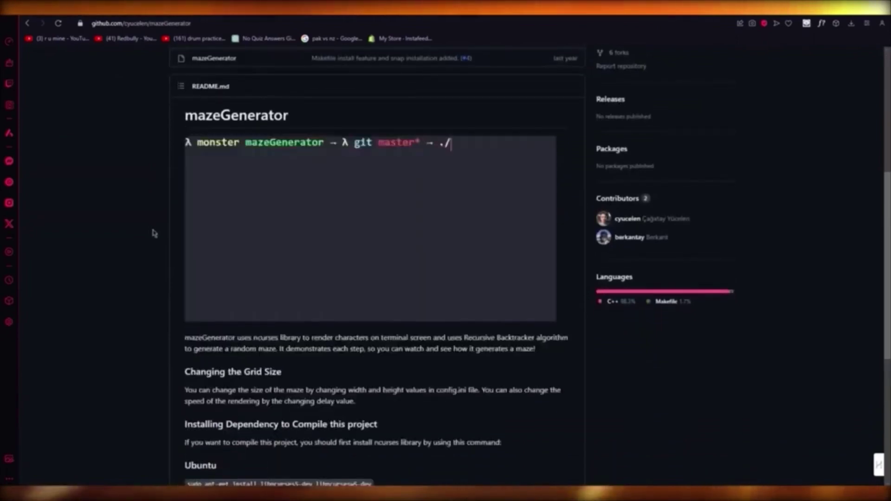
pyautogui.scroll(-1, 197, 171)
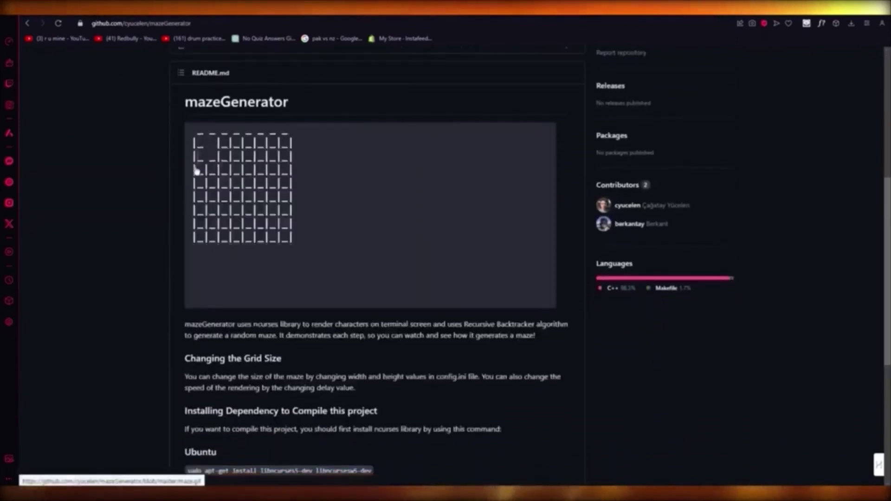
pyautogui.scroll(-2, 197, 171)
pyautogui.scroll(3, 192, 175)
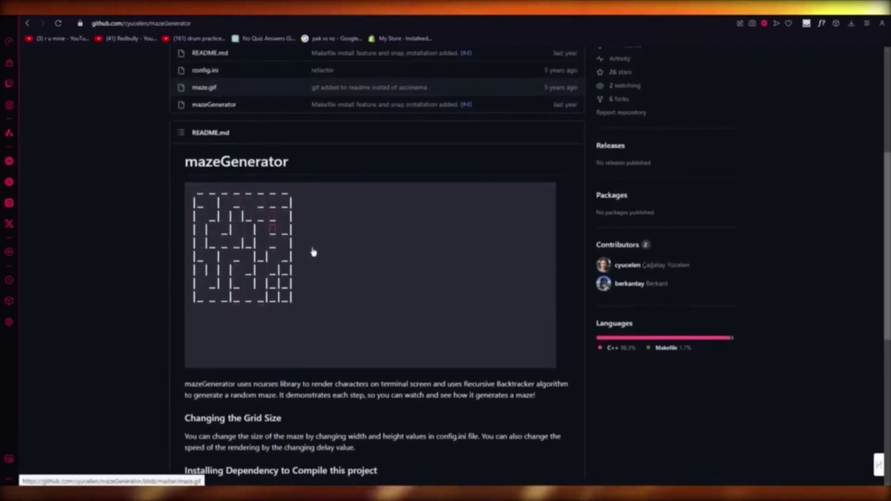
pyautogui.scroll(-7, 269, 261)
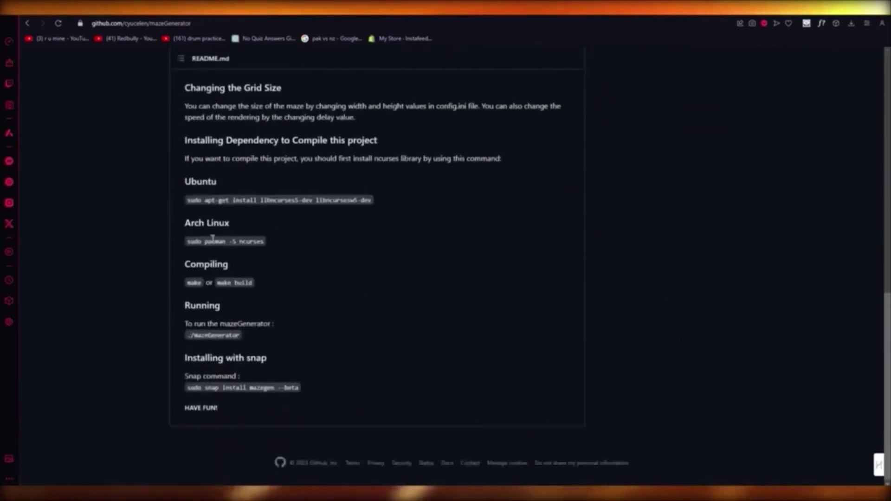
pyautogui.scroll(1, 195, 235)
pyautogui.scroll(-1, 177, 251)
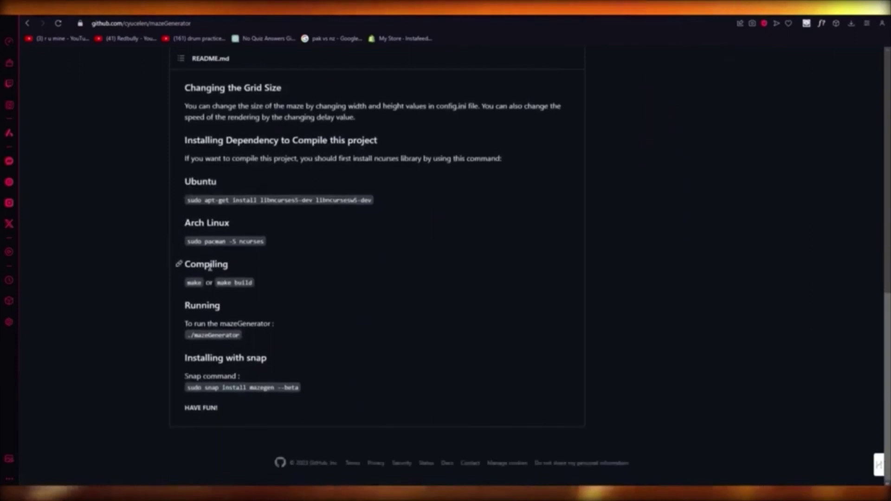
pyautogui.scroll(13, 232, 279)
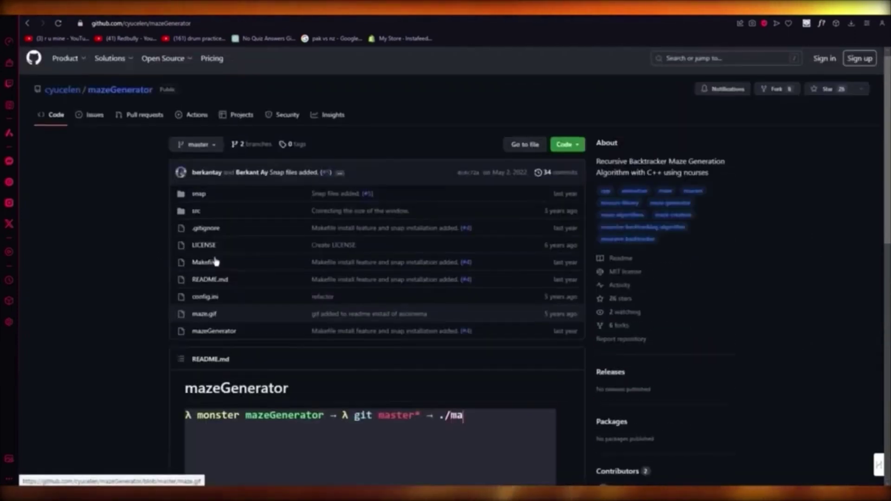
# View the clone and download options of the mazeGenerator repository.
pyautogui.click(556, 150)
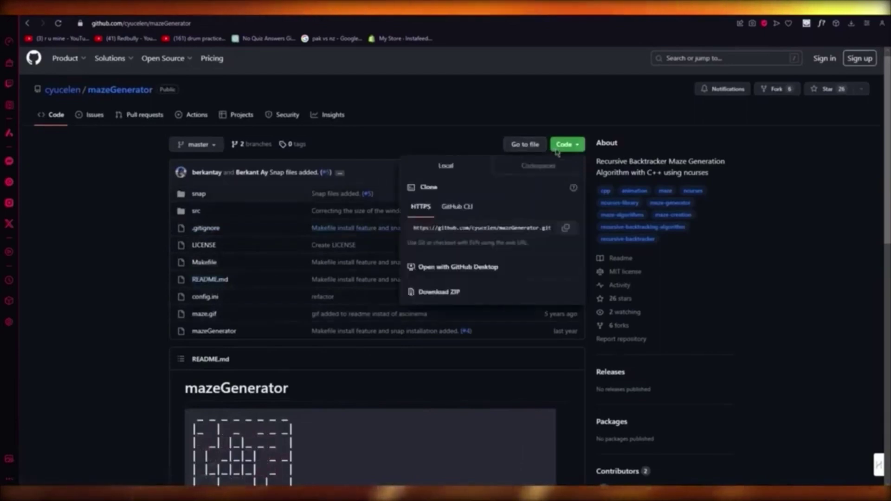
pyautogui.click(533, 145)
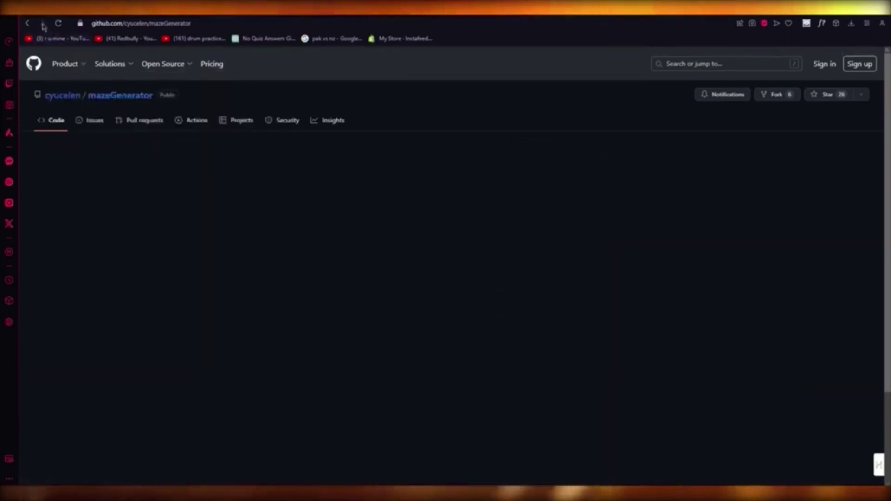
pyautogui.moveTo(65, 58)
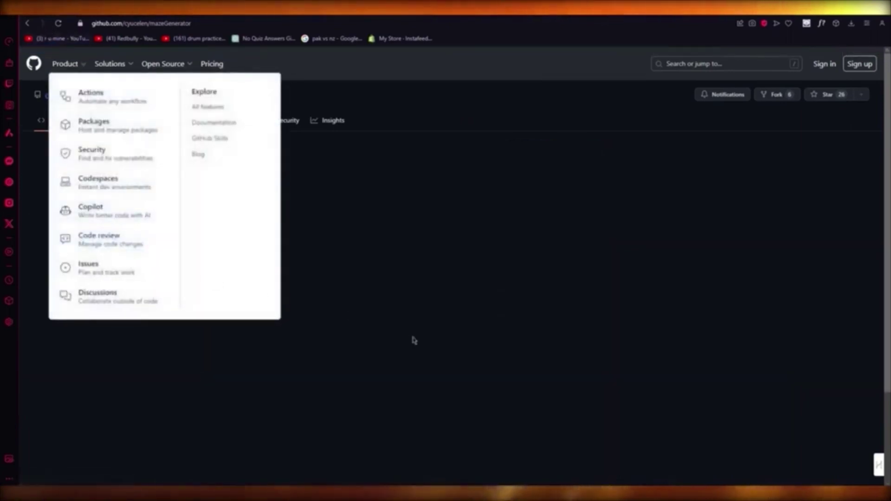
pyautogui.scroll(-3, 191, 293)
pyautogui.scroll(3, 191, 290)
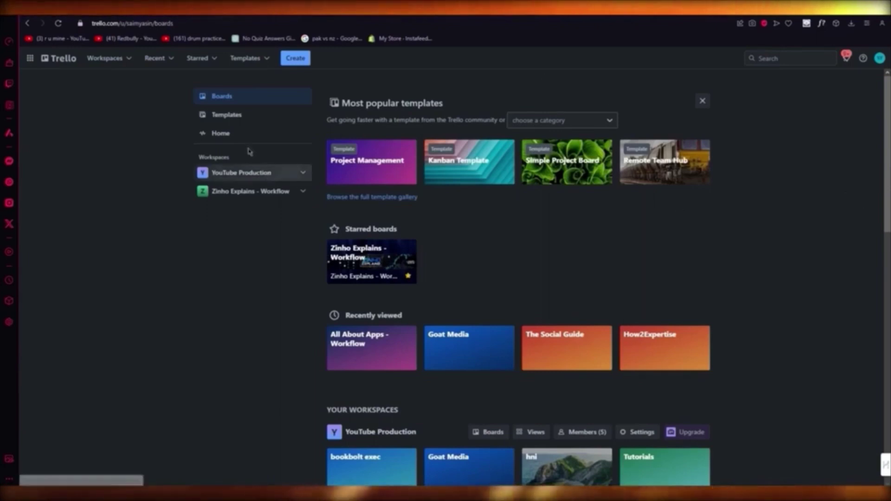
# Switch to Trello, look at the form for creating a new board, and close it without creating one.
pyautogui.click(295, 58)
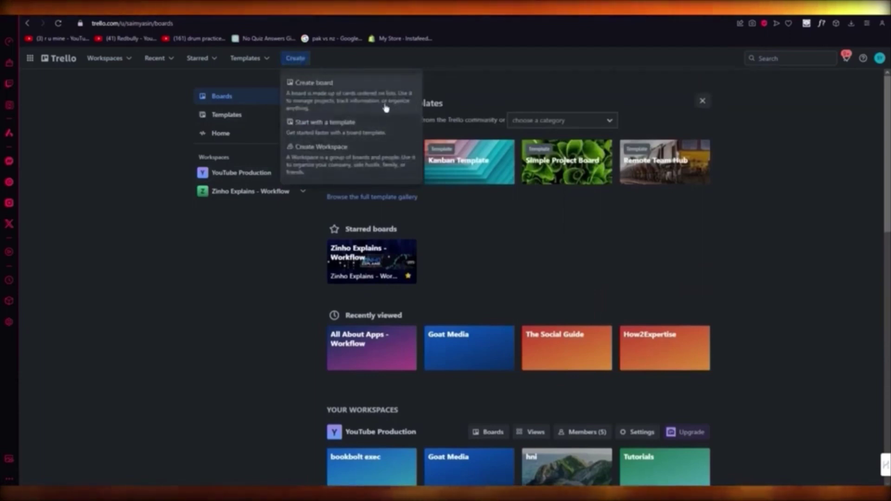
pyautogui.click(325, 93)
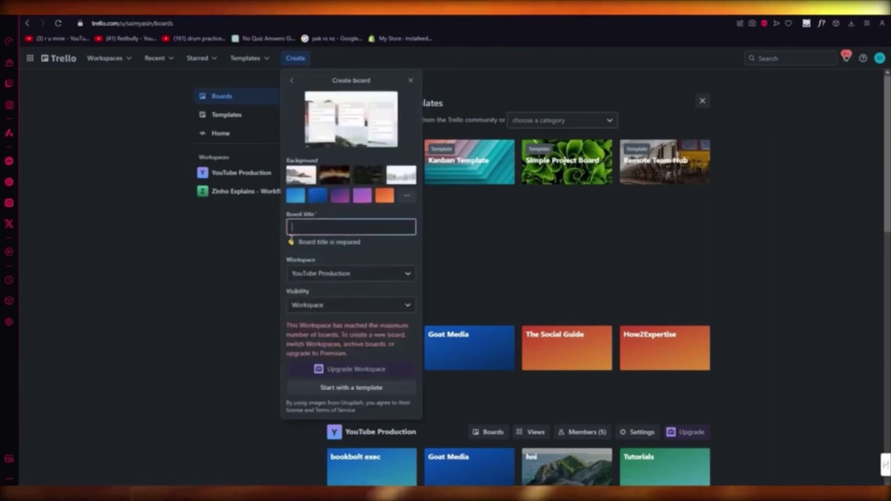
pyautogui.click(555, 246)
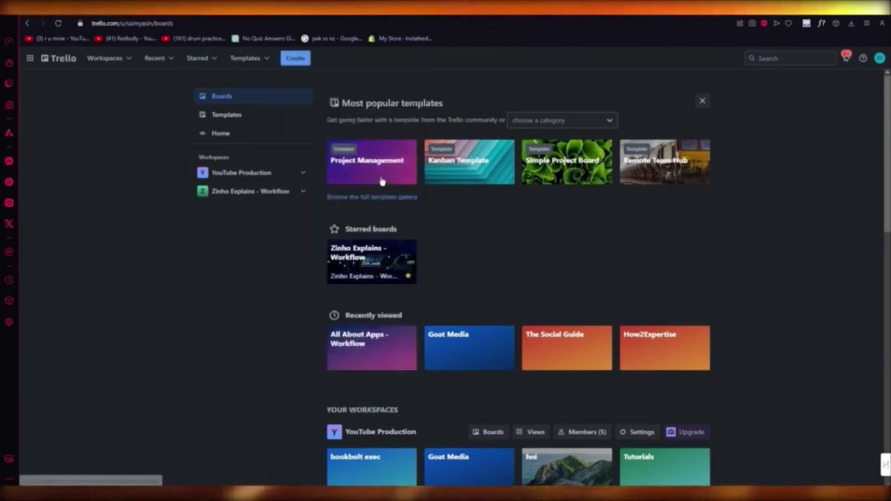
# Open the hni board in the YouTube Production workspace and view the actions available for its ug list.
pyautogui.scroll(-4, 357, 260)
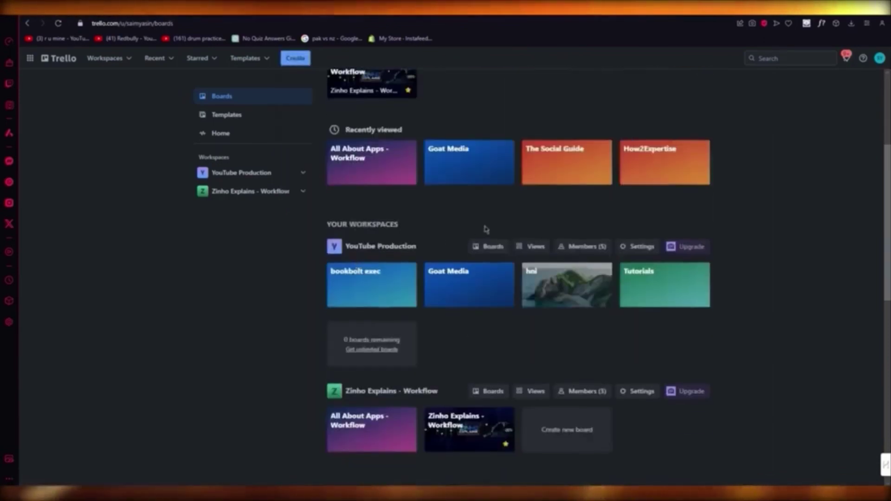
pyautogui.click(576, 303)
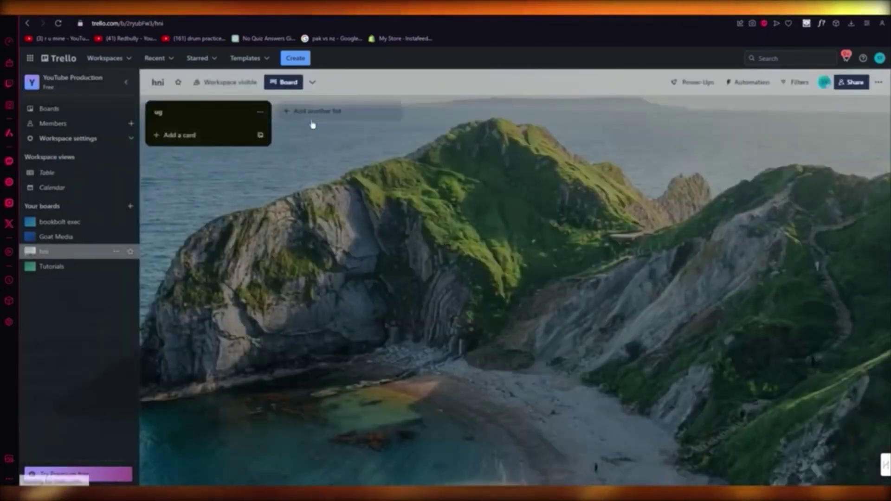
pyautogui.click(260, 114)
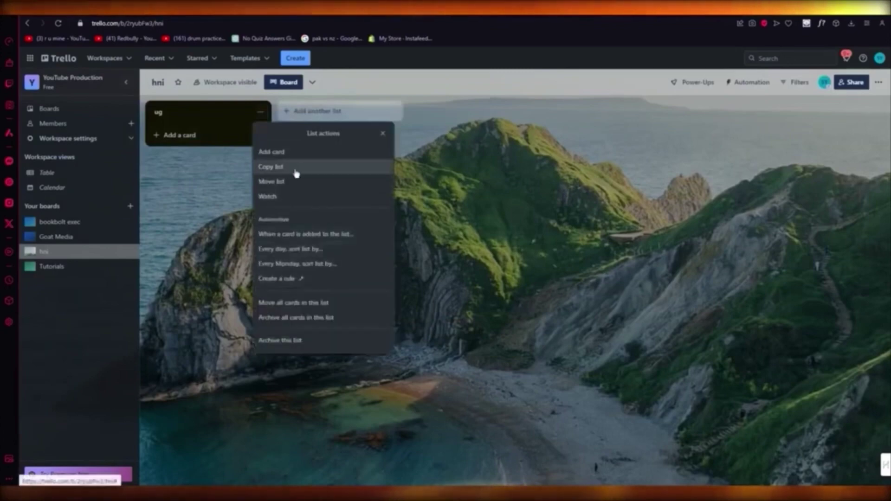
pyautogui.click(206, 169)
# Add a new list titled "uhh" to the hni board.
pyautogui.click(321, 111)
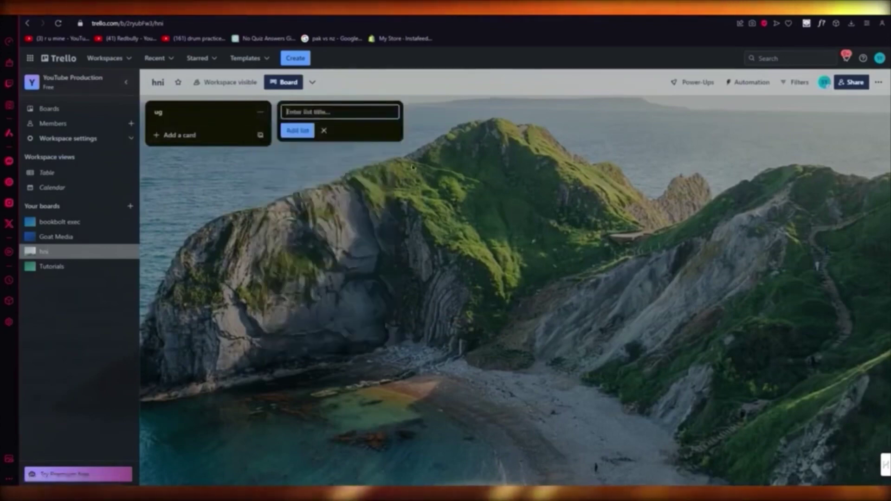
pyautogui.write('uhh')
pyautogui.press('Return')
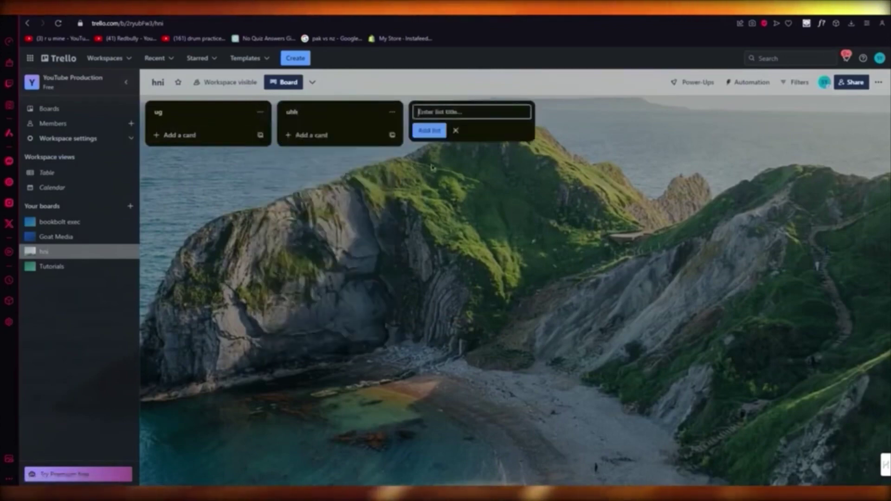
pyautogui.press('Escape')
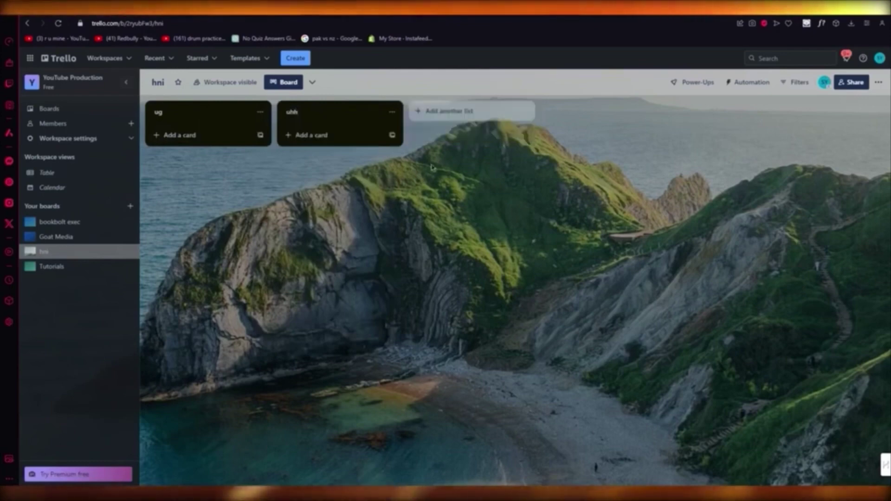
# Add two cards to the uhh list, titled "yfguyg" and "ktm".
pyautogui.click(318, 136)
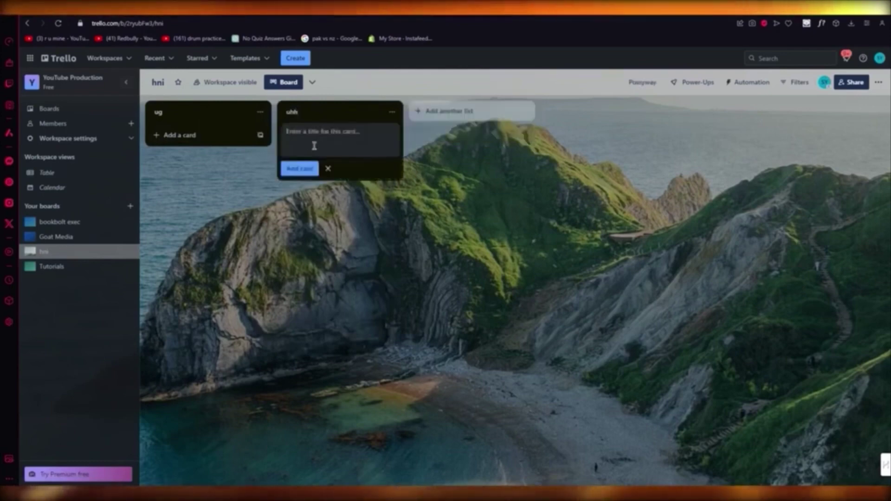
pyautogui.write('yfdjuyg')
pyautogui.press('Return')
pyautogui.write('ktm')
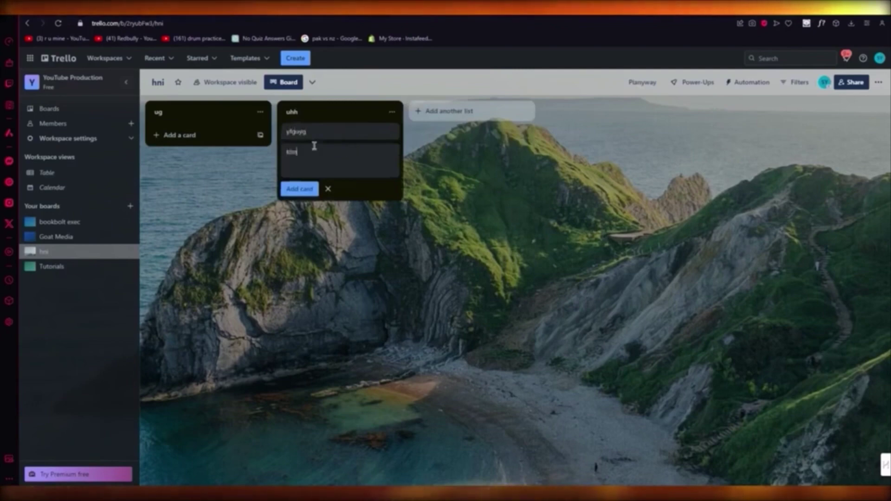
pyautogui.press('Return')
pyautogui.press('Escape')
# Open the first card in the uhh list, look over its description, power-up, automation and action options, and close it.
pyautogui.click(348, 134)
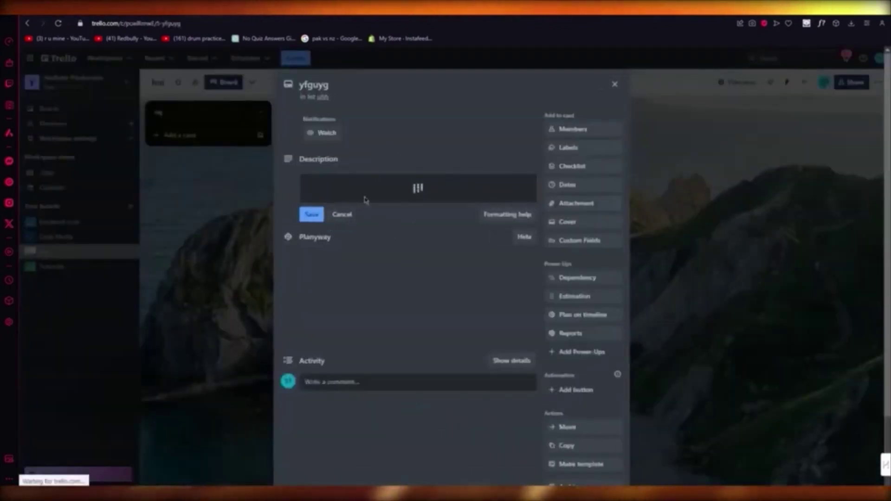
pyautogui.click(352, 355)
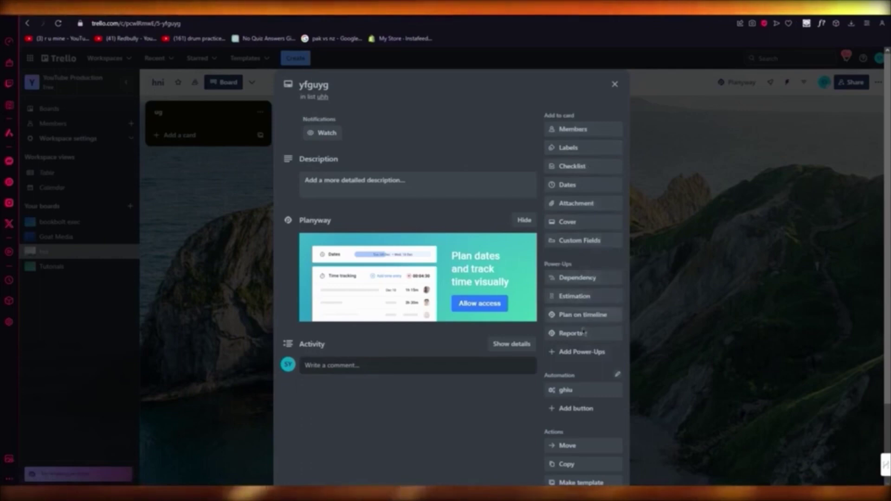
pyautogui.scroll(-2, 461, 368)
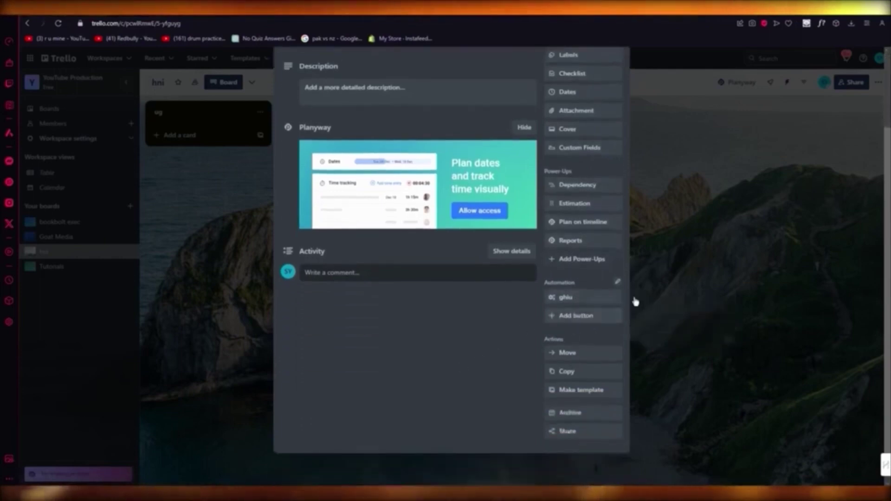
pyautogui.click(635, 303)
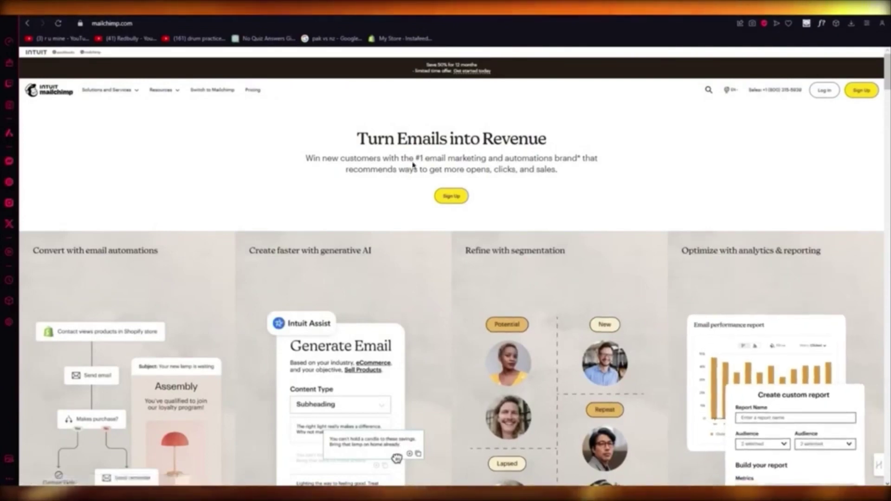
# Switch to the Mailchimp website, look through its features and pricing plans, and open the account sign-up form.
pyautogui.scroll(-3, 603, 188)
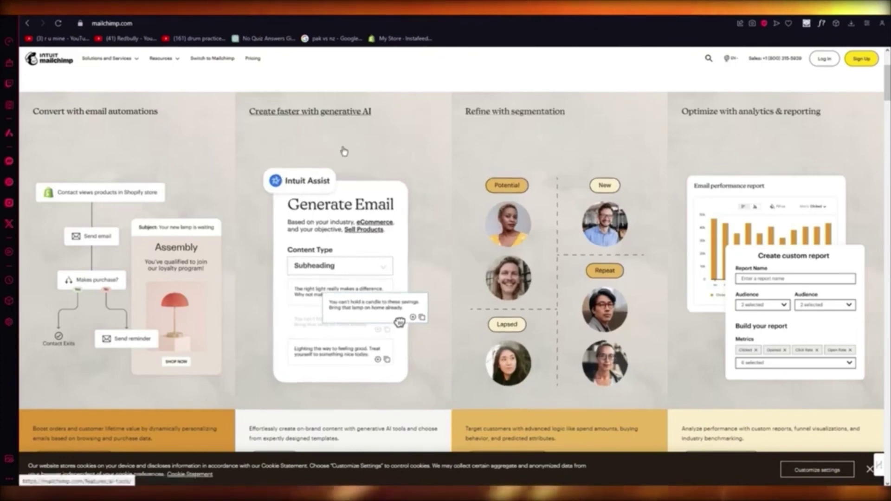
pyautogui.scroll(-8, 409, 68)
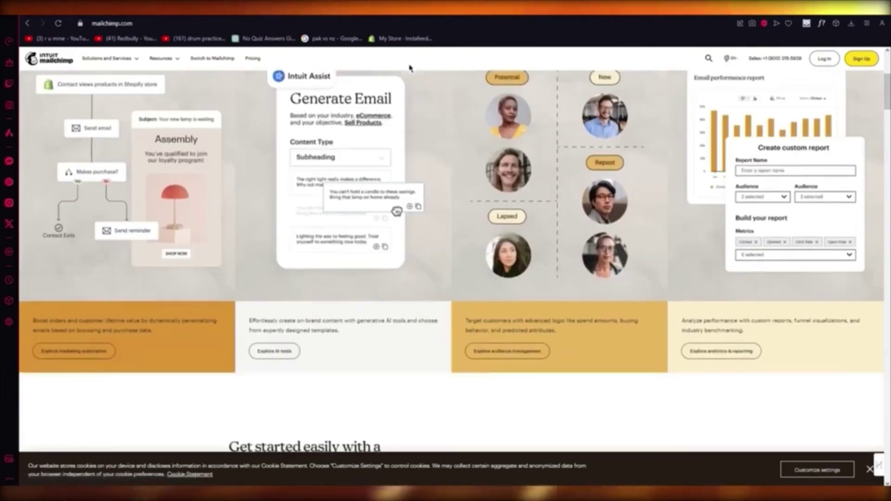
pyautogui.scroll(-6, 158, 147)
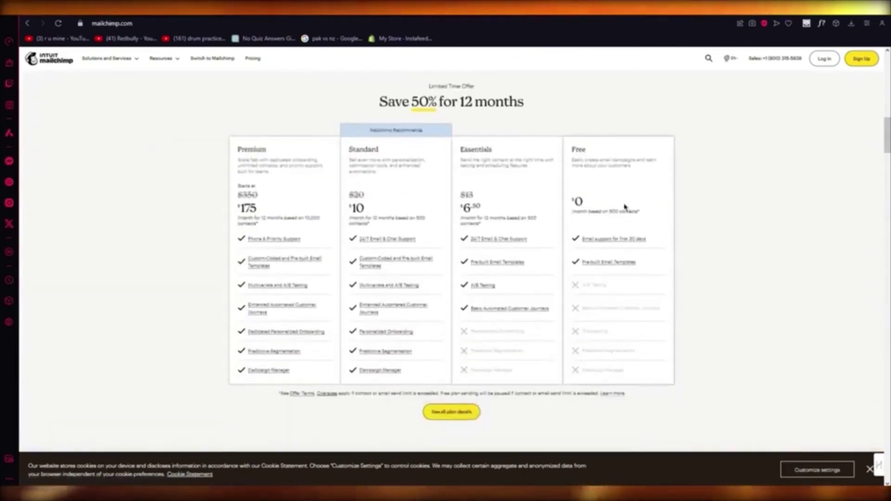
pyautogui.click(601, 191)
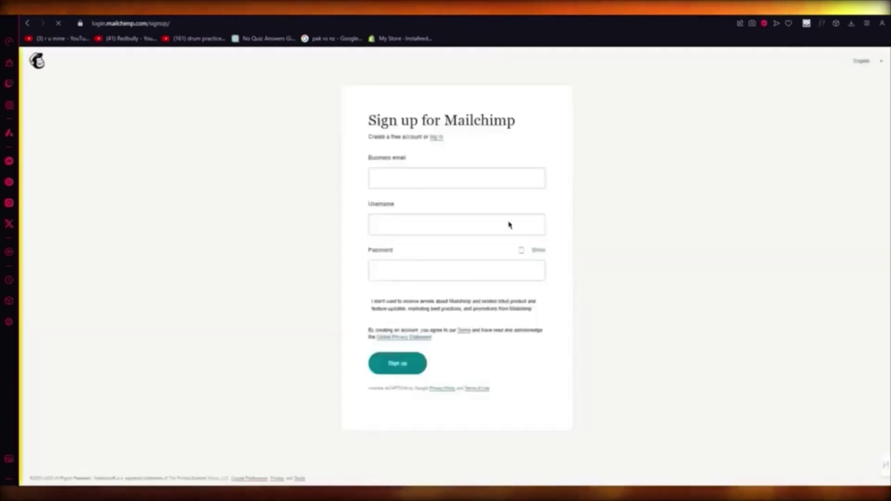
# Fill in the Mailchimp sign-up form with the business email, username and account password, and submit the registration.
pyautogui.click(439, 181)
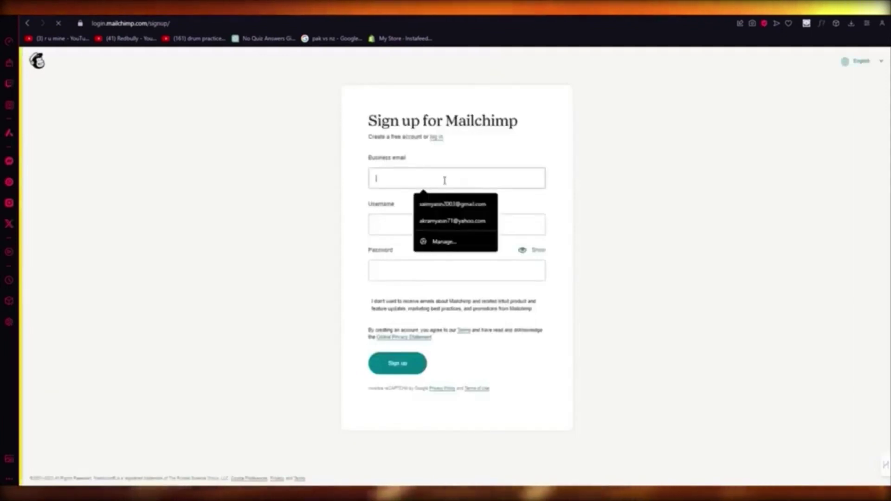
pyautogui.rightClick(441, 182)
pyautogui.click(467, 251)
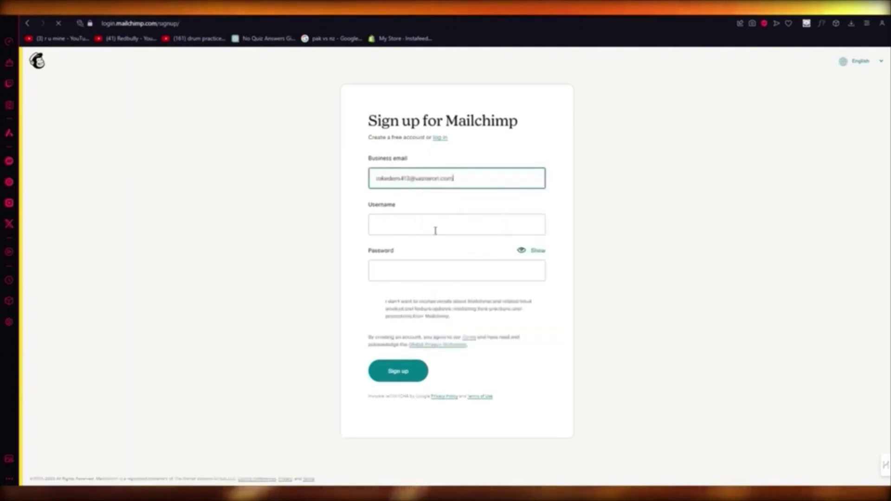
pyautogui.click(433, 261)
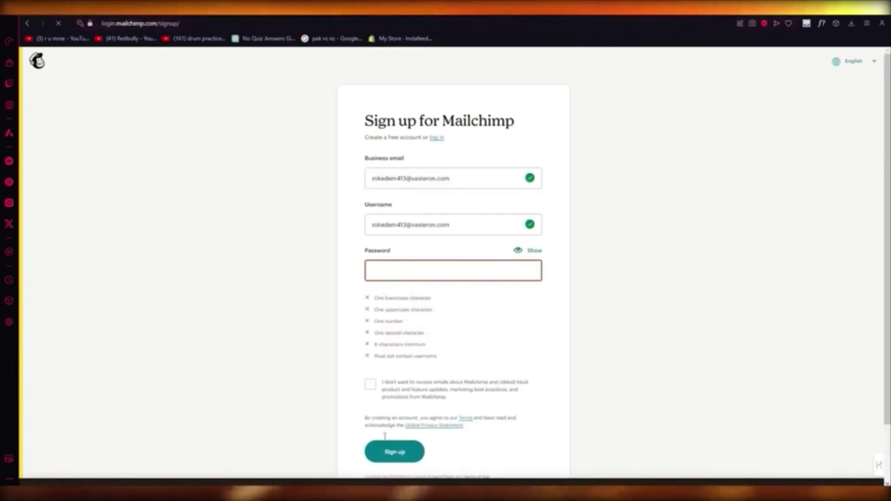
pyautogui.click(395, 271)
pyautogui.click(434, 298)
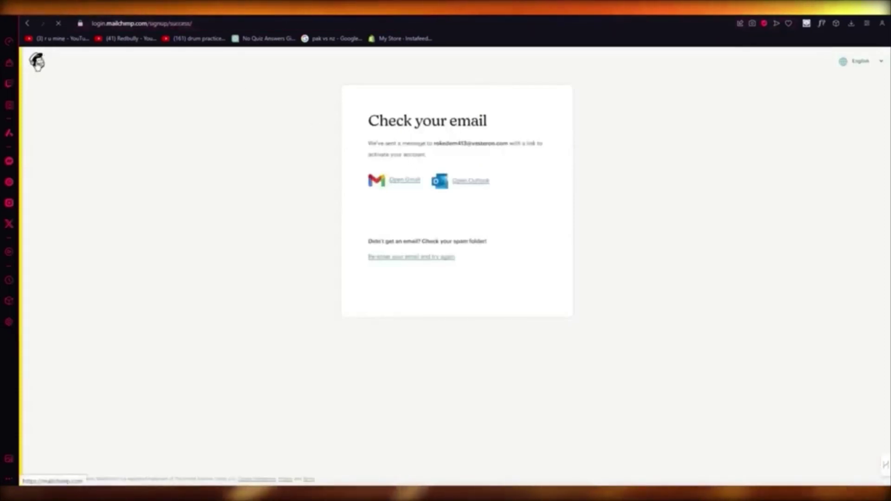
# Return to the Mailchimp home page and read its feature overview and the personalized product tour section.
pyautogui.click(37, 63)
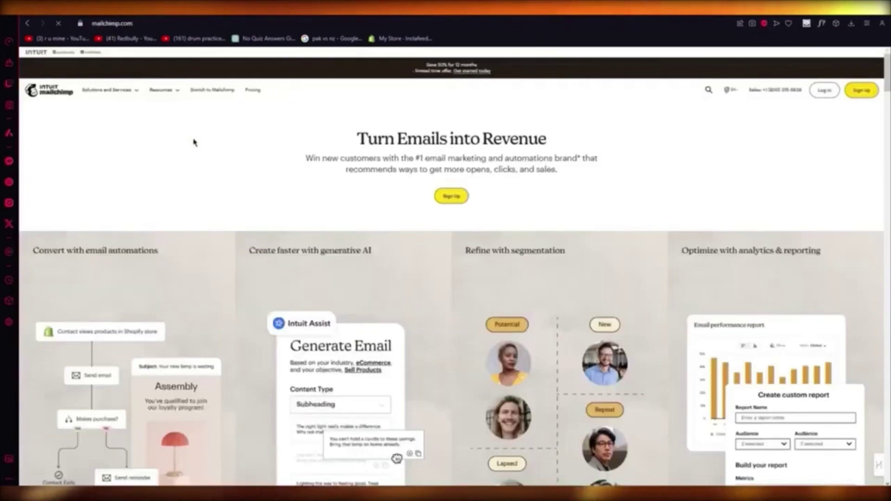
pyautogui.scroll(-4, 232, 186)
pyautogui.scroll(3, 264, 229)
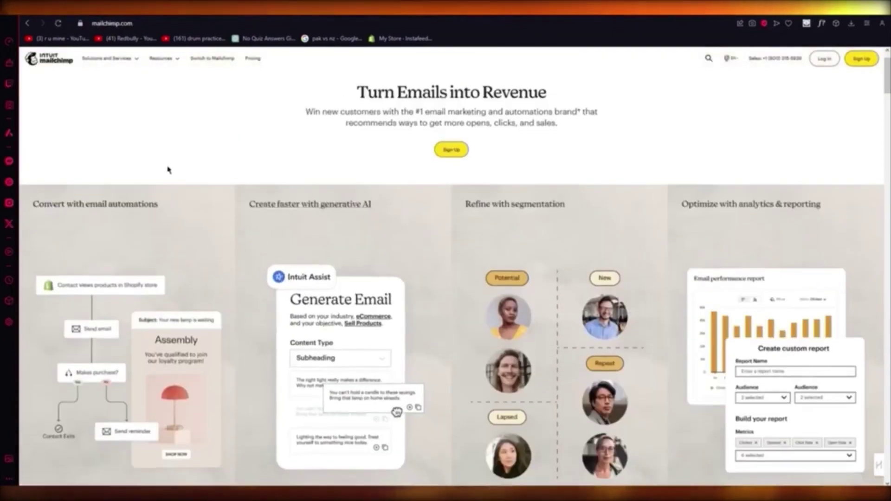
pyautogui.scroll(-2, 135, 165)
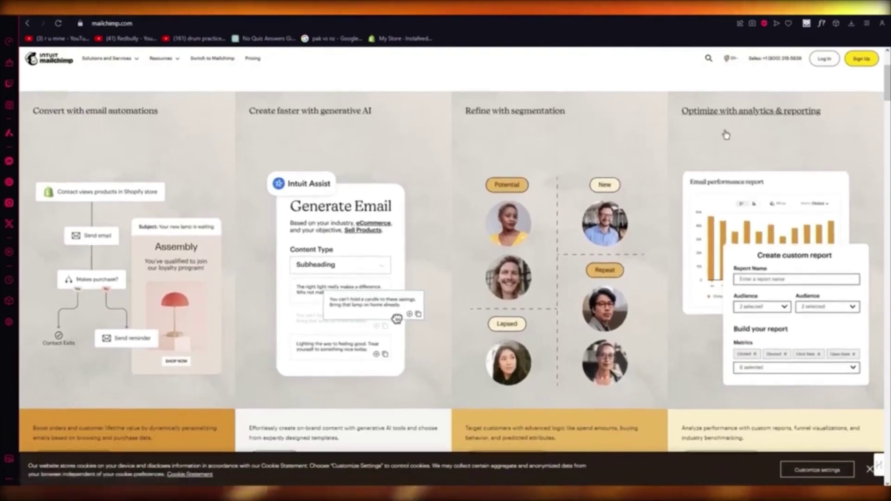
pyautogui.scroll(-10, 726, 140)
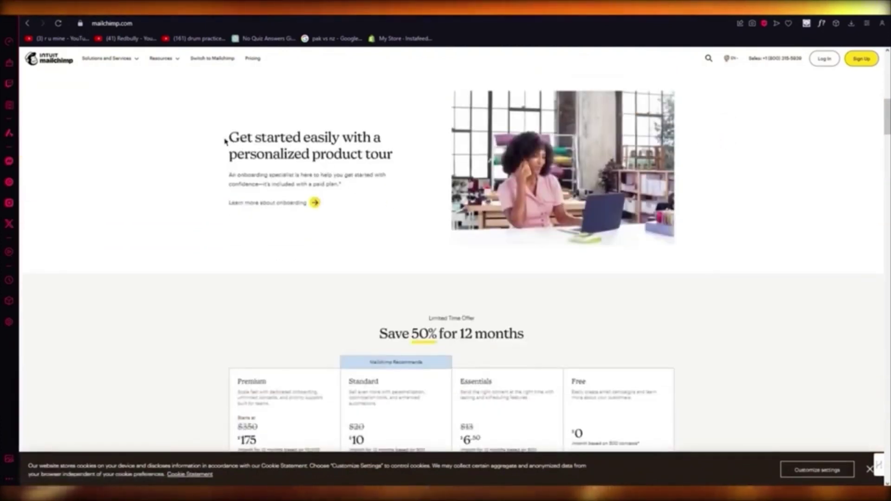
pyautogui.moveTo(225, 141); pyautogui.dragTo(399, 205)
pyautogui.click(247, 160)
pyautogui.moveTo(228, 137); pyautogui.dragTo(404, 207)
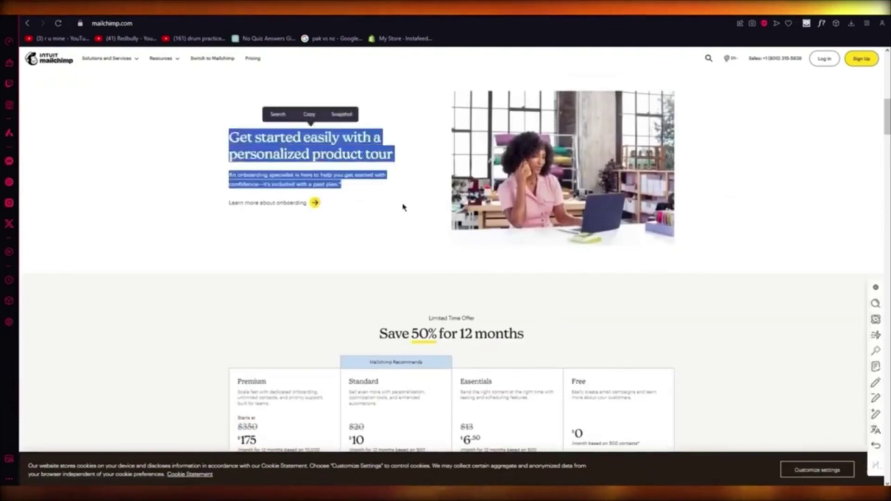
pyautogui.click(404, 208)
# Examine the Mailchimp sections on customer journey automation, personalized emails and data-driven campaign suggestions.
pyautogui.scroll(-12, 263, 190)
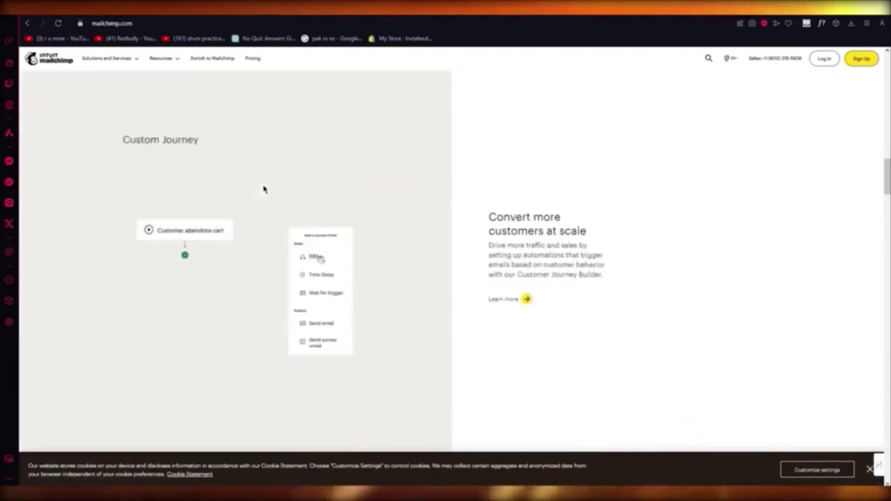
pyautogui.moveTo(480, 205); pyautogui.dragTo(605, 275)
pyautogui.click(395, 243)
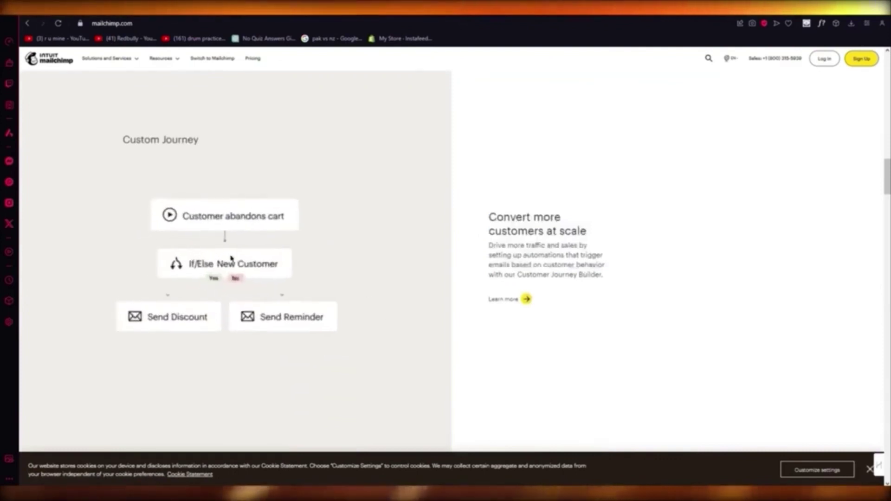
pyautogui.scroll(-4, 241, 254)
pyautogui.scroll(-5, 410, 261)
pyautogui.scroll(-10, 494, 194)
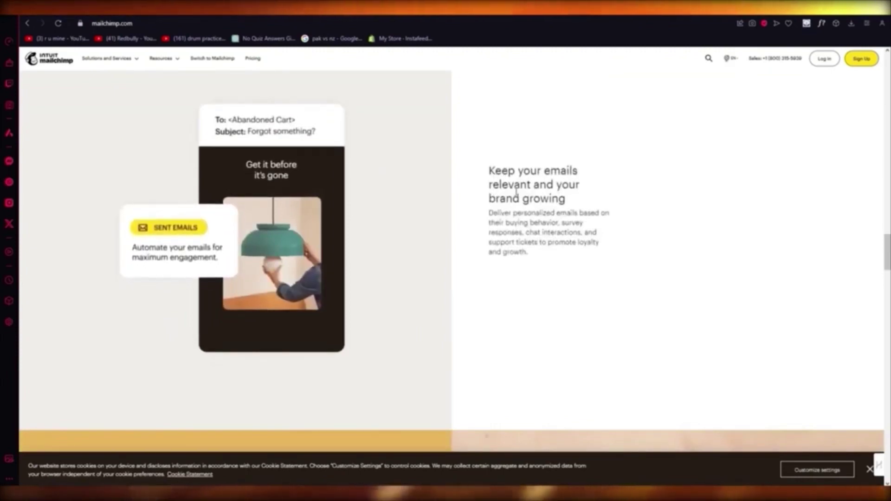
pyautogui.scroll(-10, 516, 191)
pyautogui.scroll(-10, 393, 194)
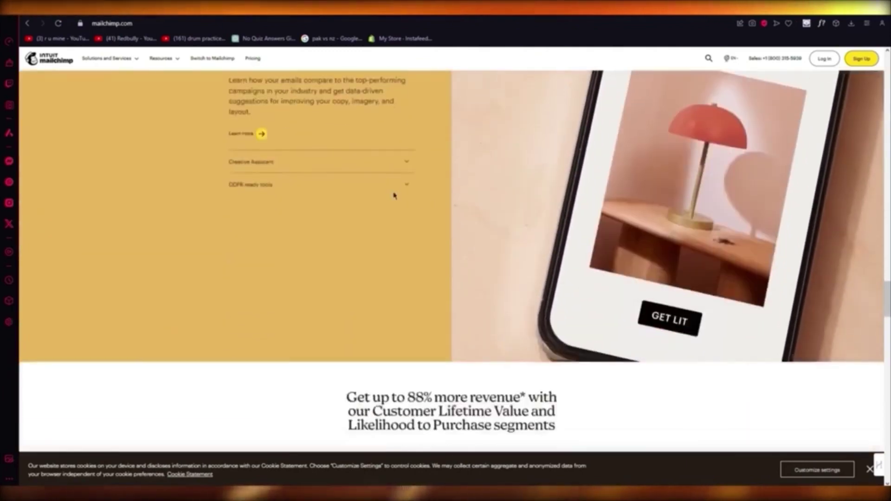
pyautogui.scroll(-2, 394, 194)
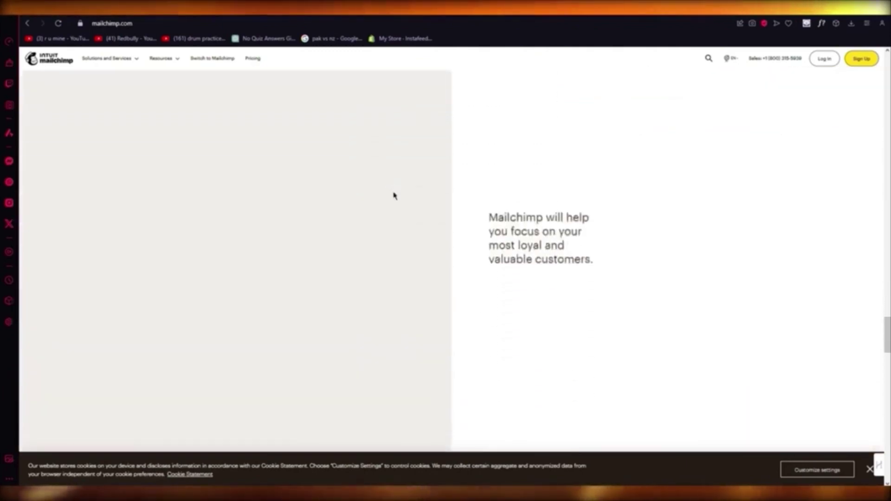
# Read the Mailchimp sections on valuable customers and customer profiles, and look over the available app integrations.
pyautogui.moveTo(486, 207); pyautogui.dragTo(679, 267)
pyautogui.click(679, 267)
pyautogui.scroll(-5, 444, 231)
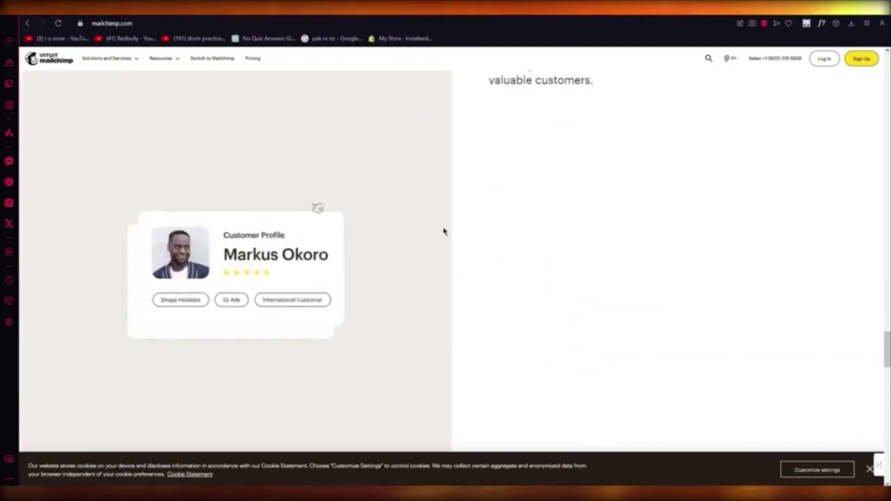
pyautogui.scroll(-5, 480, 204)
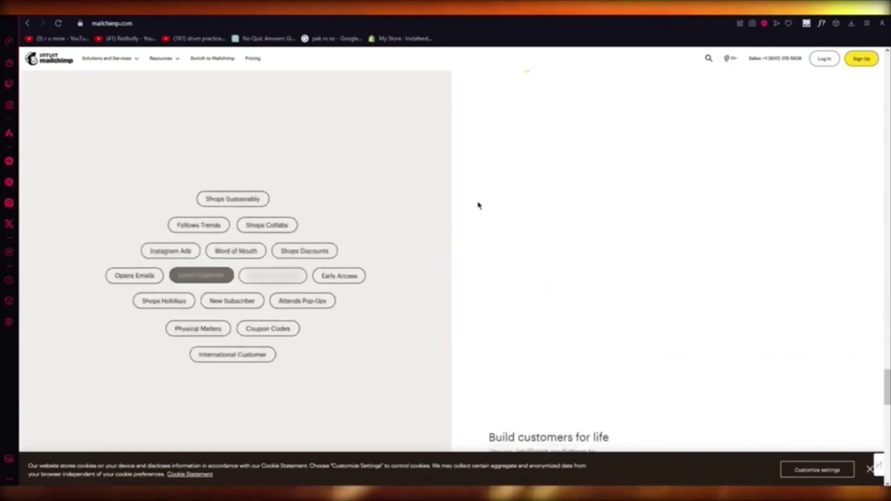
pyautogui.moveTo(480, 203); pyautogui.dragTo(482, 214)
pyautogui.scroll(-4, 482, 214)
pyautogui.scroll(-3, 482, 214)
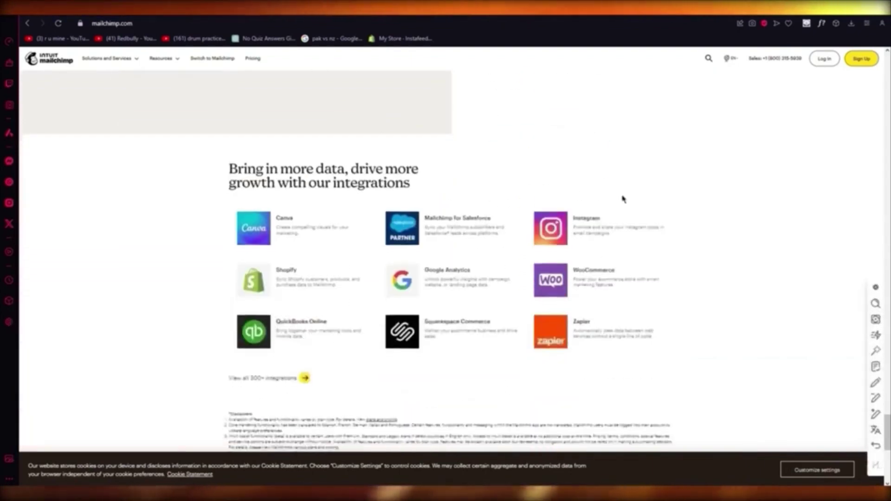
pyautogui.moveTo(181, 199); pyautogui.dragTo(611, 336)
pyautogui.click(722, 366)
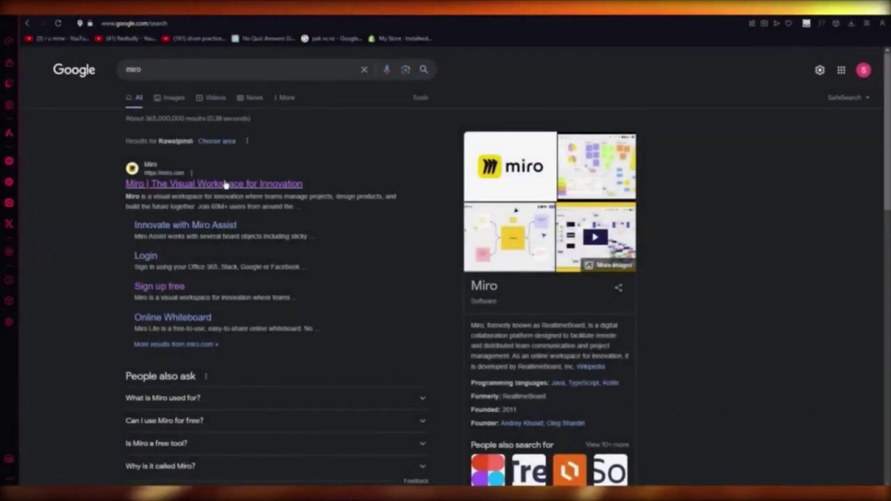
# Switch to the Google results for "miro" and open the official Miro website.
pyautogui.click(226, 184)
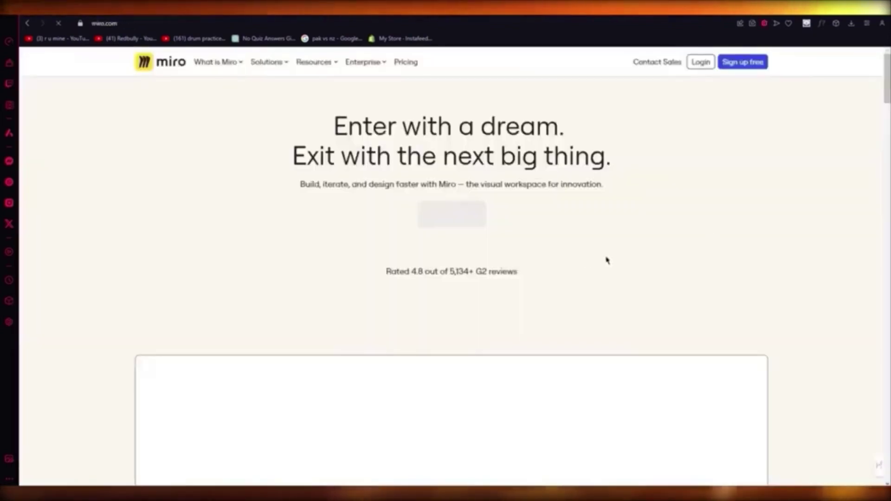
# Look over the introduction and workspace preview on the Miro home page, and dismiss the Google account creation prompt.
pyautogui.scroll(-10, 584, 231)
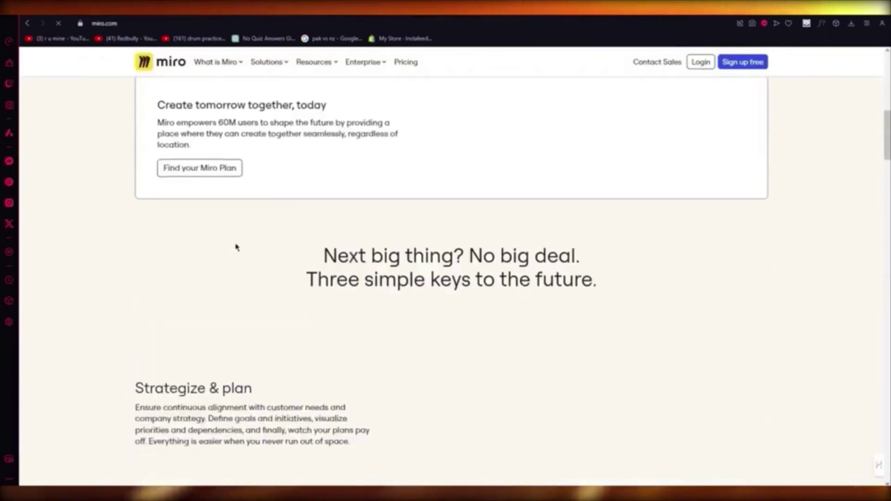
pyautogui.scroll(-5, 151, 228)
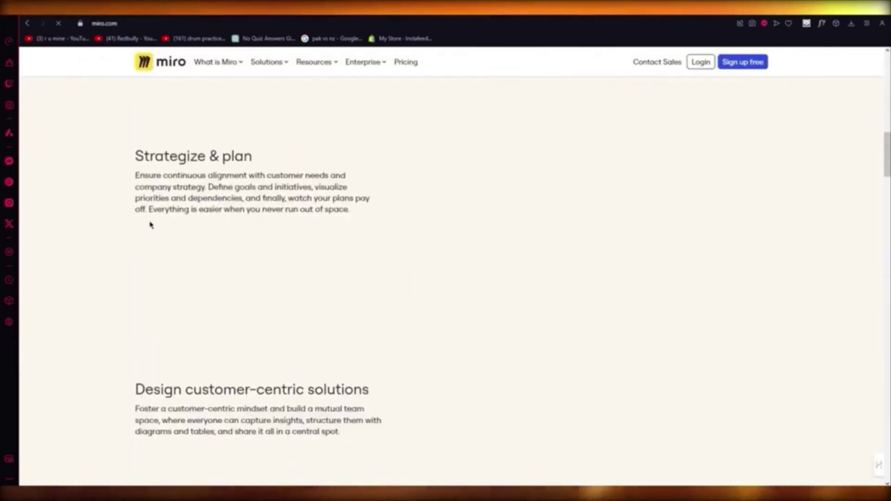
pyautogui.scroll(15, 150, 225)
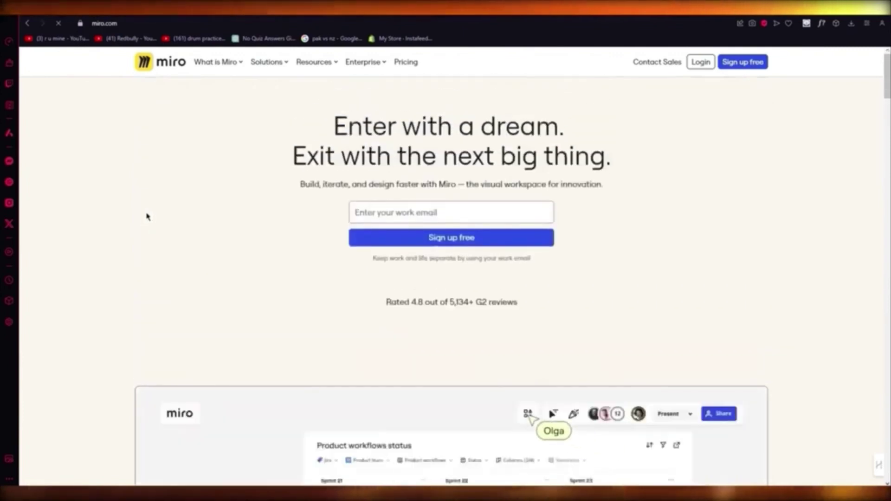
pyautogui.scroll(-6, 148, 217)
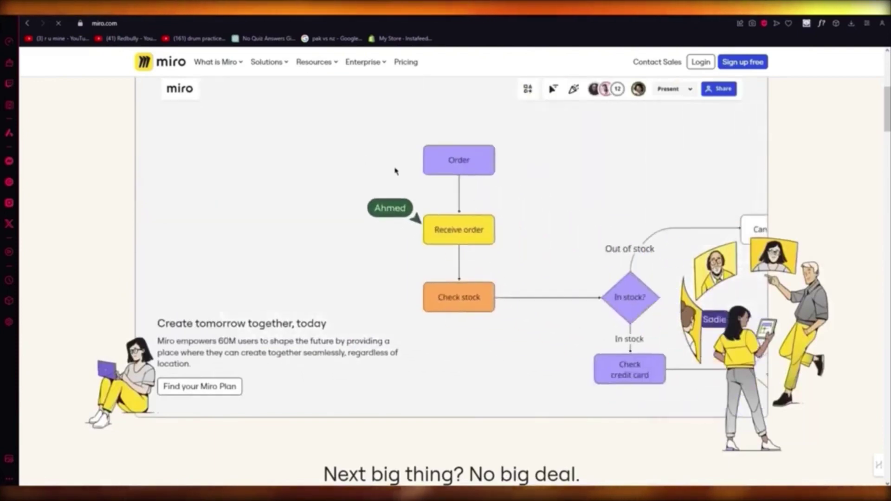
pyautogui.scroll(-9, 437, 196)
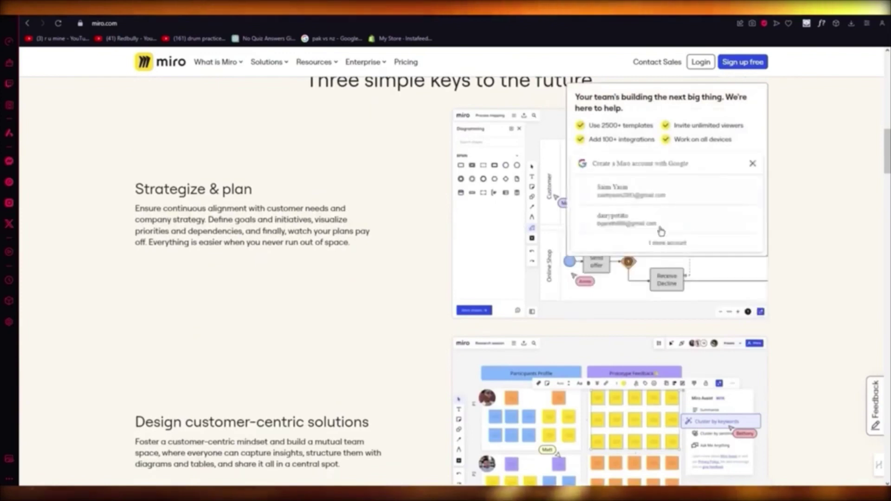
pyautogui.click(754, 165)
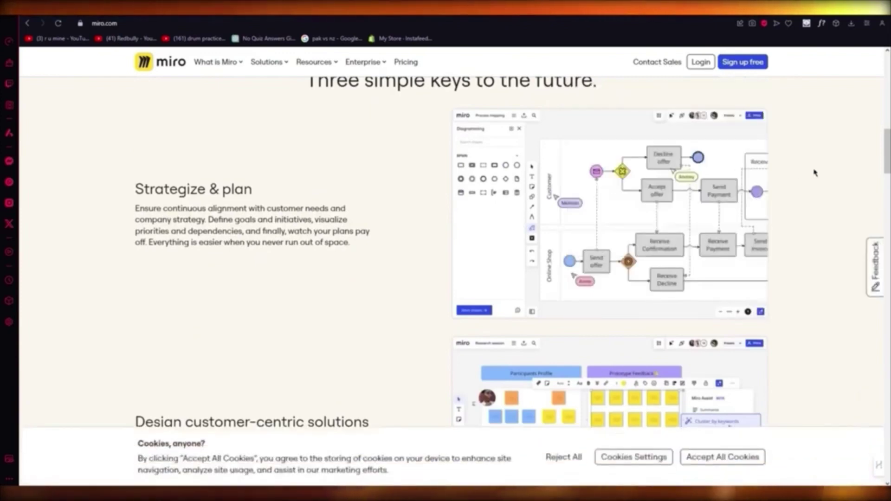
# Read the Miro home page sections on customer-centric design, product development, reasons to try Miro, customer stories and core capabilities.
pyautogui.scroll(-3, 763, 302)
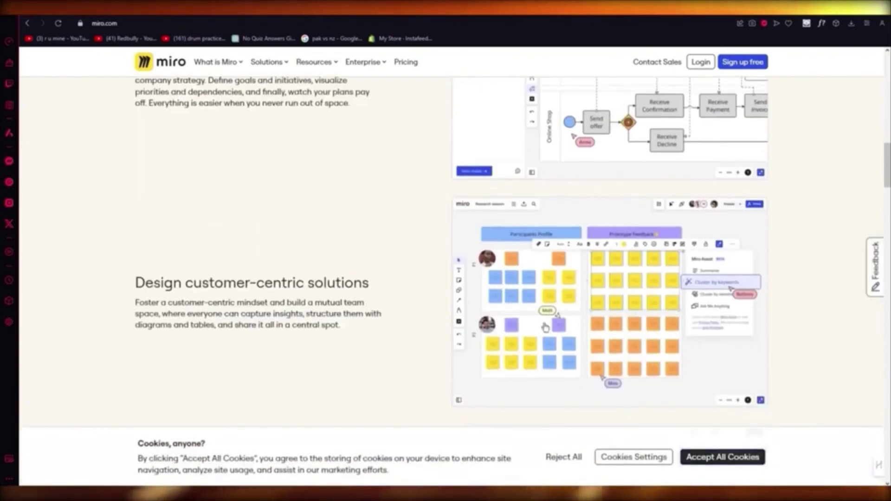
pyautogui.scroll(-5, 116, 262)
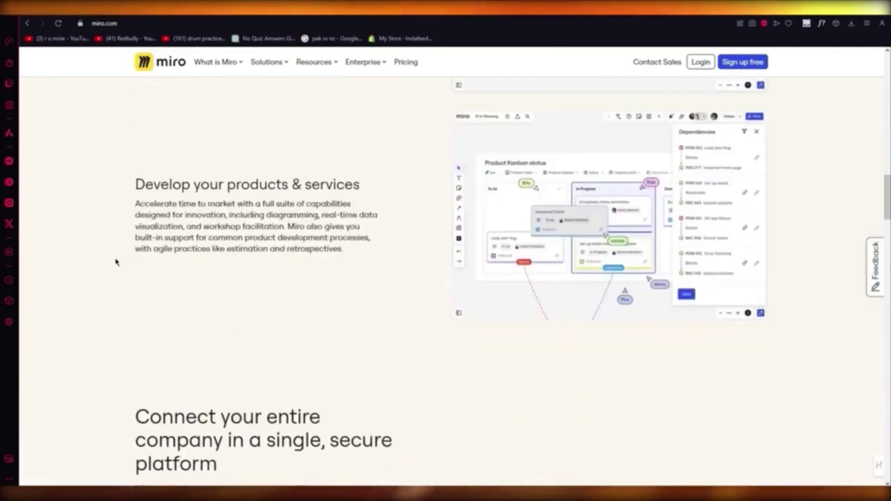
pyautogui.scroll(-10, 116, 261)
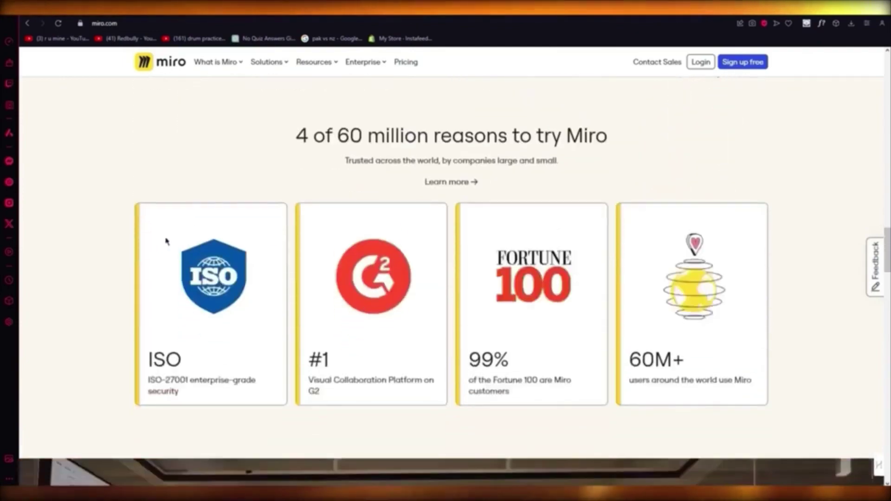
pyautogui.scroll(-7, 166, 241)
pyautogui.moveTo(149, 268); pyautogui.dragTo(358, 315)
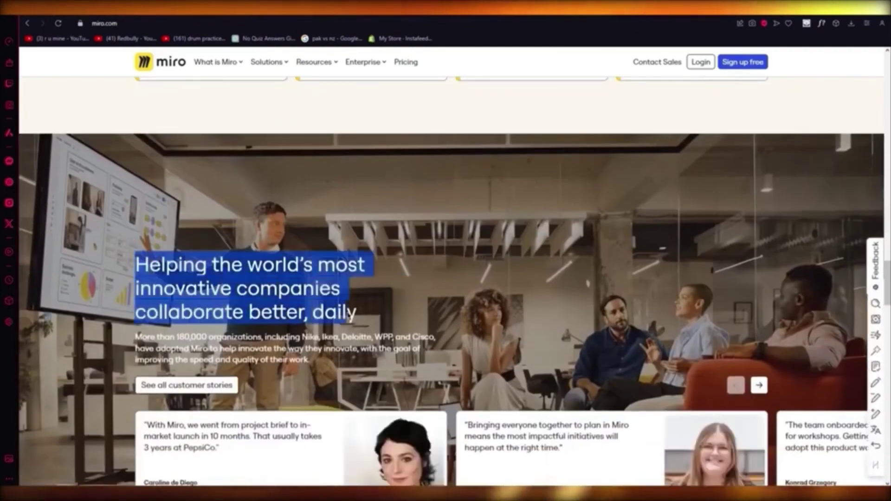
pyautogui.click(357, 315)
pyautogui.scroll(-4, 357, 315)
pyautogui.scroll(-12, 279, 288)
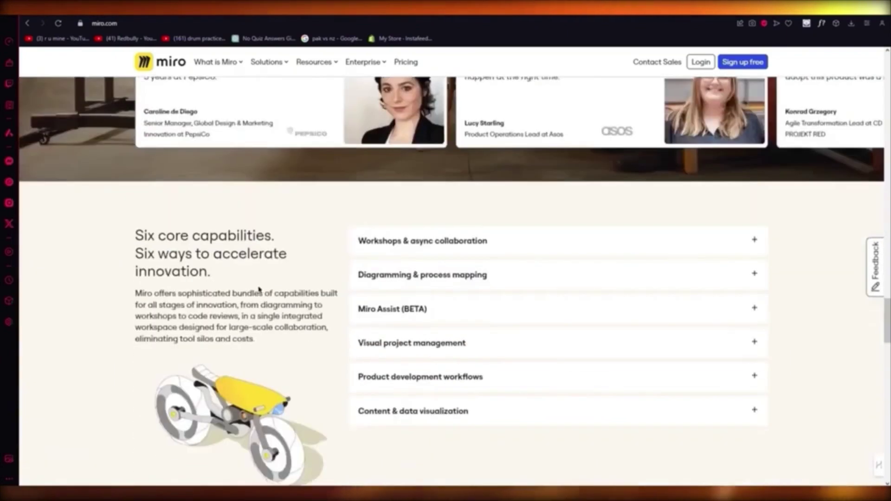
pyautogui.scroll(7, 261, 276)
pyautogui.scroll(20, 262, 276)
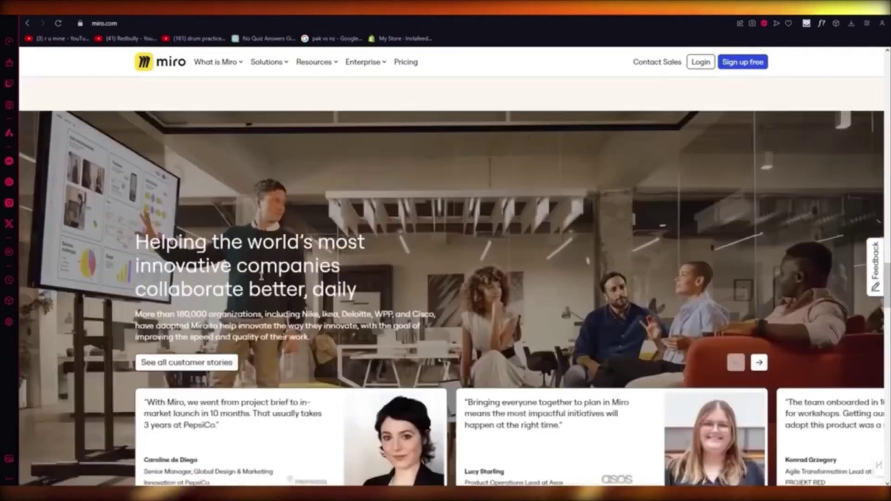
pyautogui.scroll(10, 262, 279)
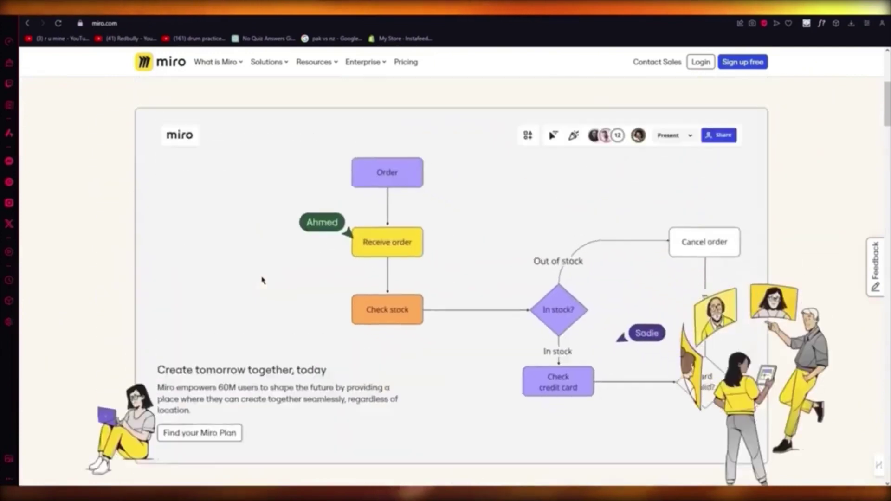
# Open the Miro pricing page in a new tab and switch to it.
pyautogui.rightClick(415, 64)
pyautogui.click(433, 75)
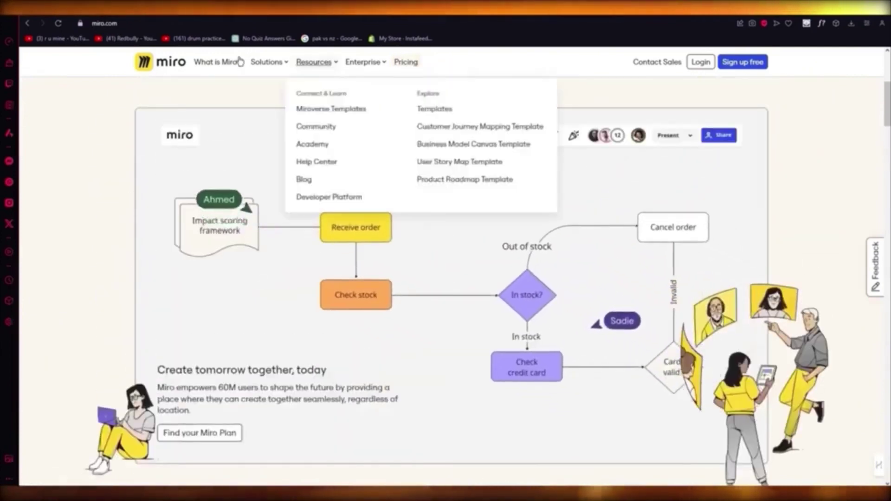
pyautogui.moveTo(233, 68)
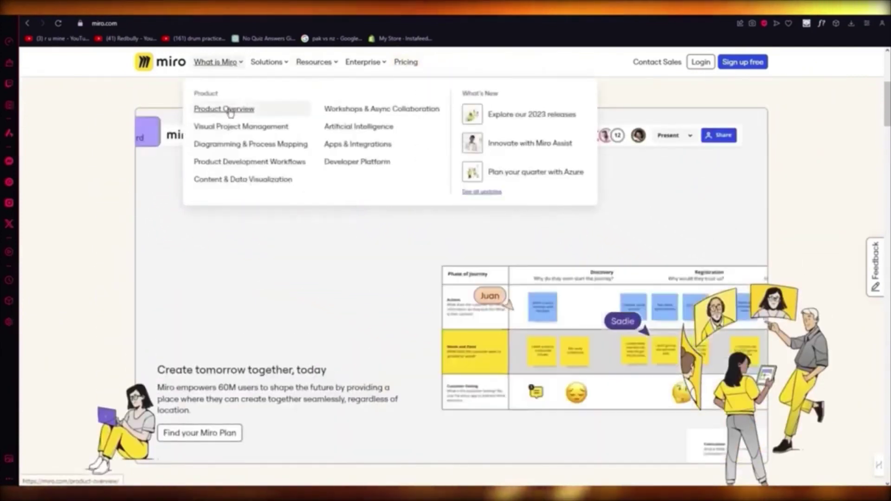
pyautogui.moveTo(267, 51)
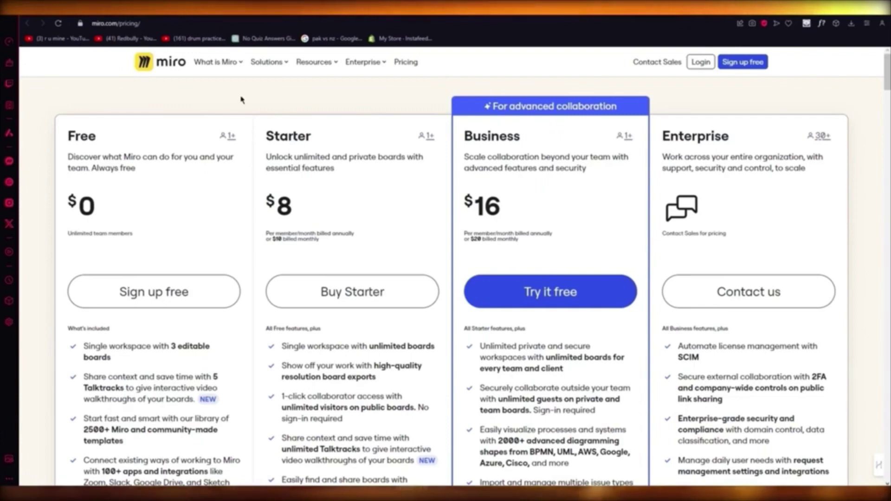
# Compare the prices and included features of Miro's Free, Starter, Business and Enterprise plans.
pyautogui.hotkey('ctrl', 'a')
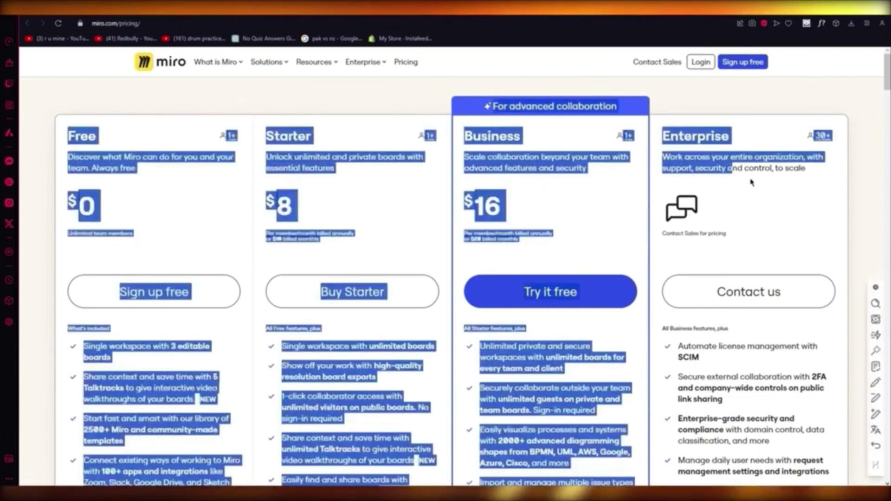
pyautogui.click(257, 161)
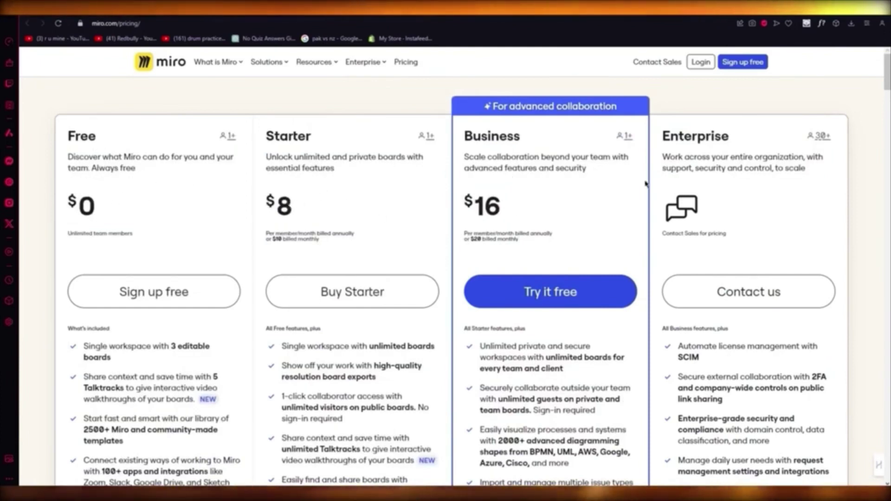
pyautogui.moveTo(816, 174); pyautogui.dragTo(464, 134)
pyautogui.click(663, 233)
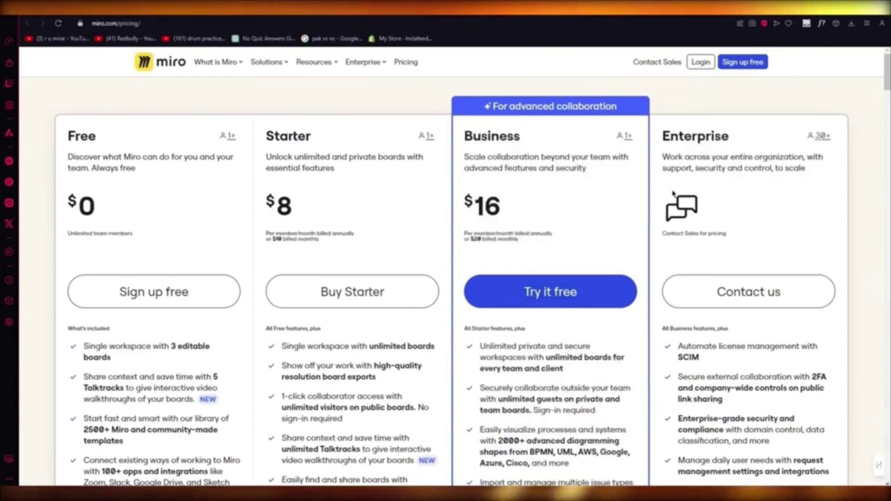
pyautogui.click(868, 210)
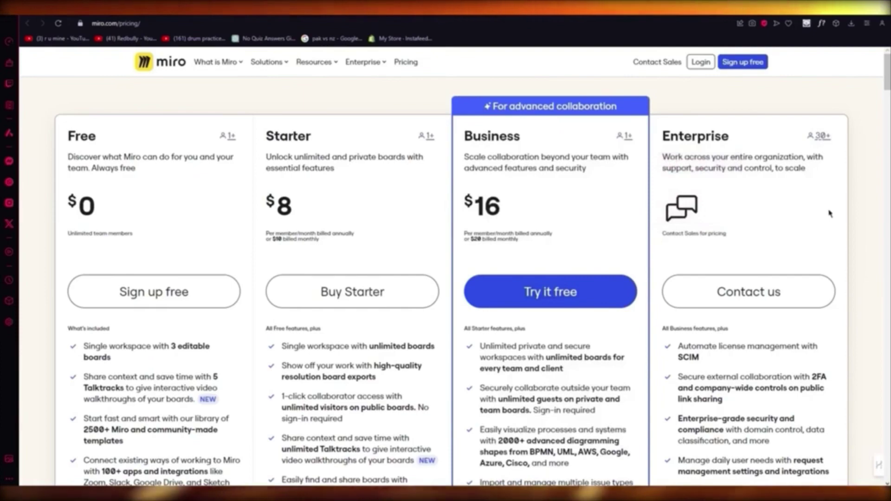
pyautogui.scroll(-8, 408, 220)
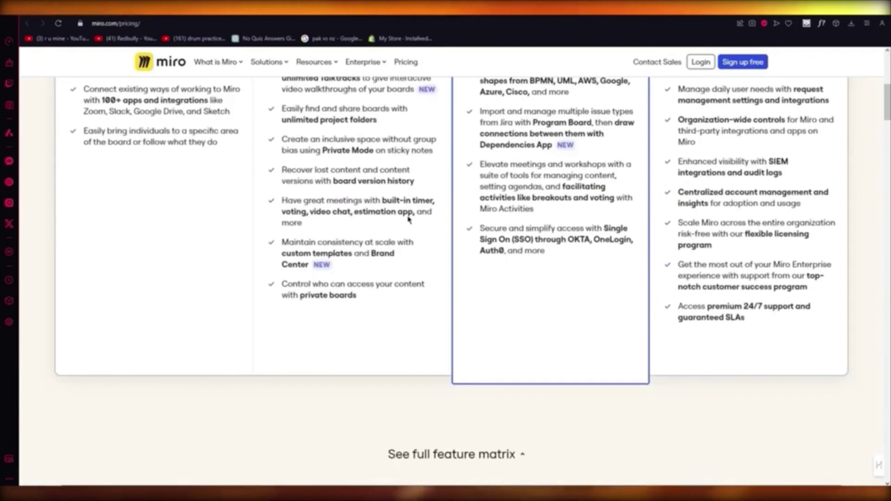
pyautogui.scroll(8, 409, 220)
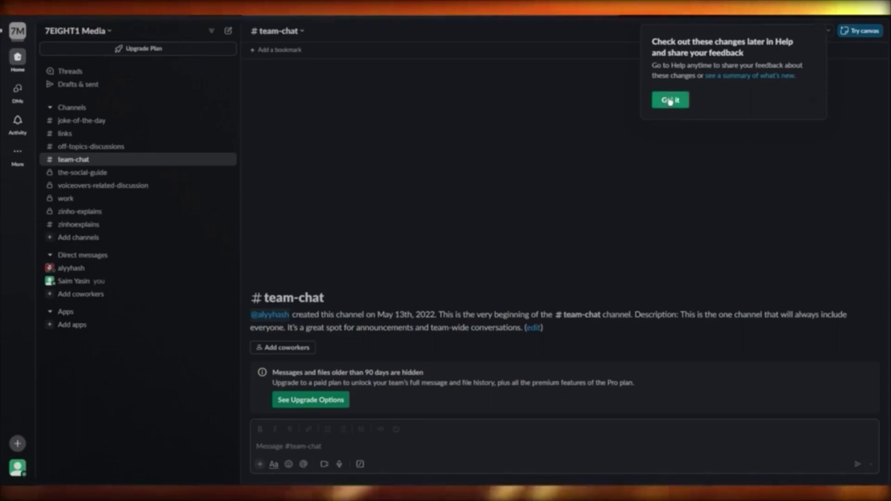
# In Slack, dismiss the notice about recent changes and check the list of available workspaces.
pyautogui.click(670, 101)
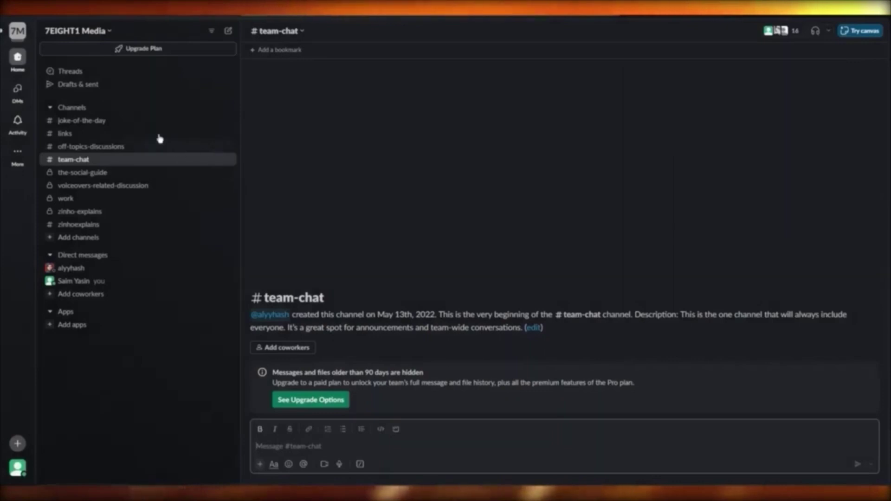
pyautogui.click(22, 36)
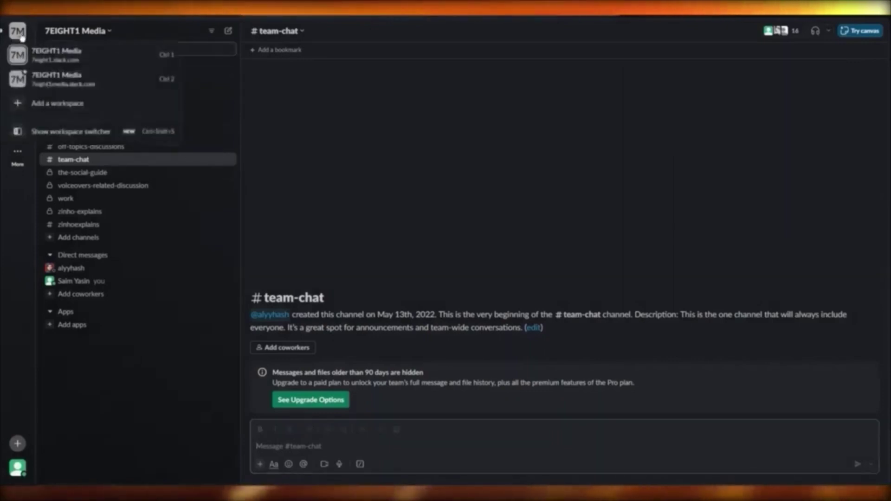
pyautogui.click(404, 117)
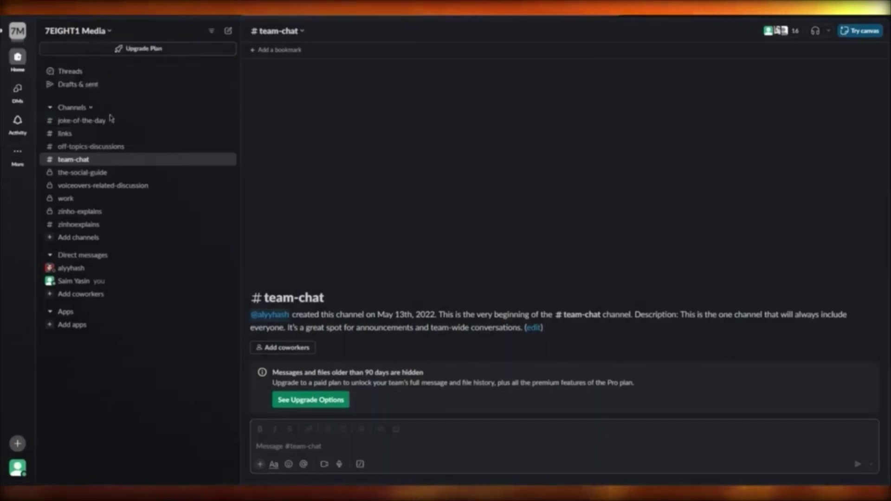
# Open the form for creating a new channel, view its name field, and close it without creating a channel.
pyautogui.click(93, 107)
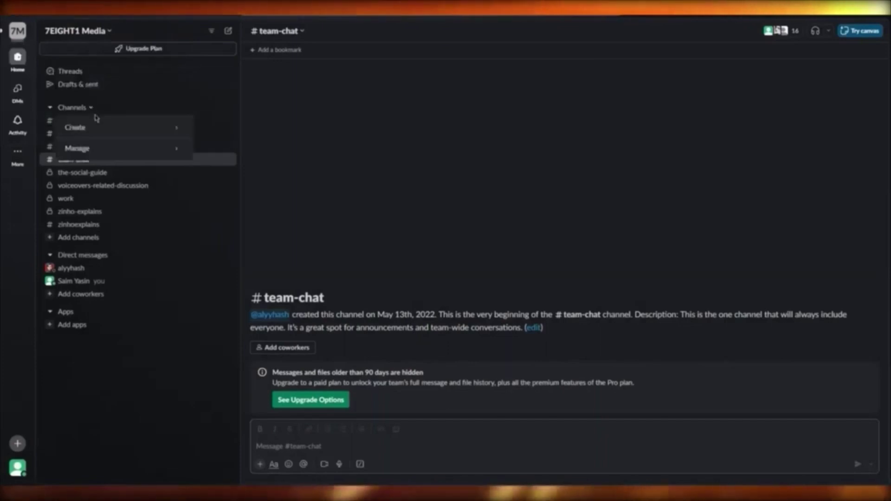
pyautogui.moveTo(131, 129)
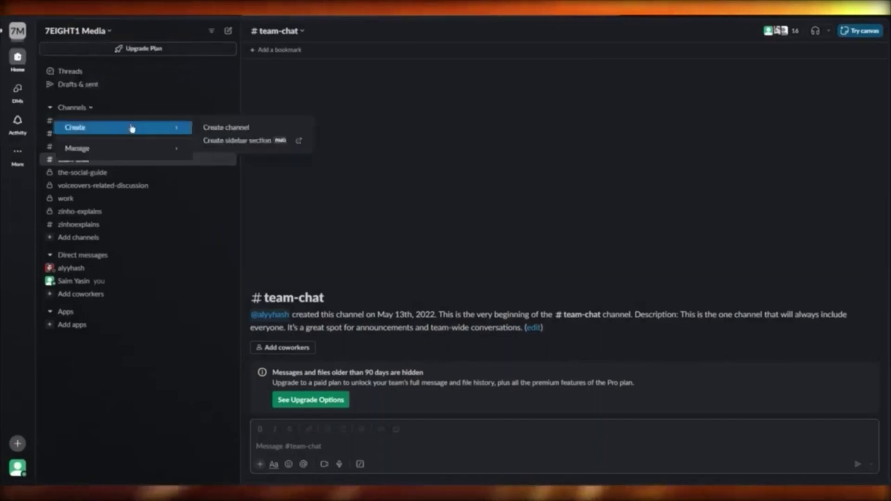
pyautogui.click(216, 128)
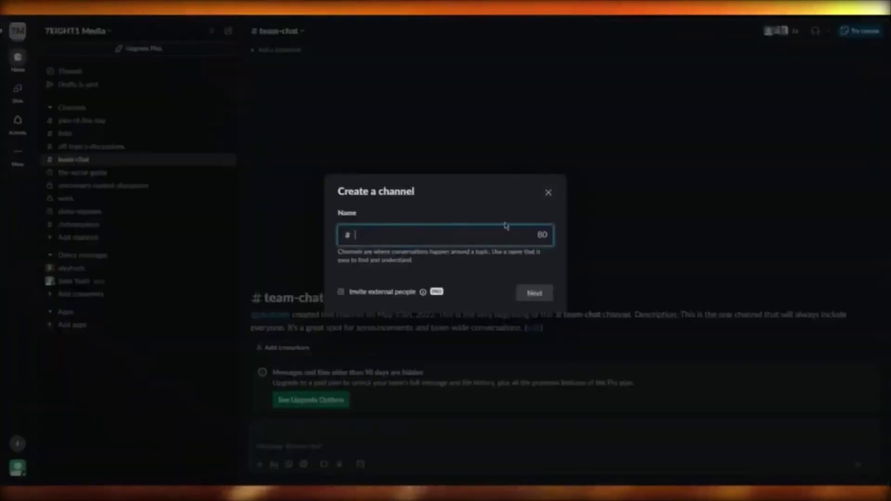
pyautogui.click(461, 234)
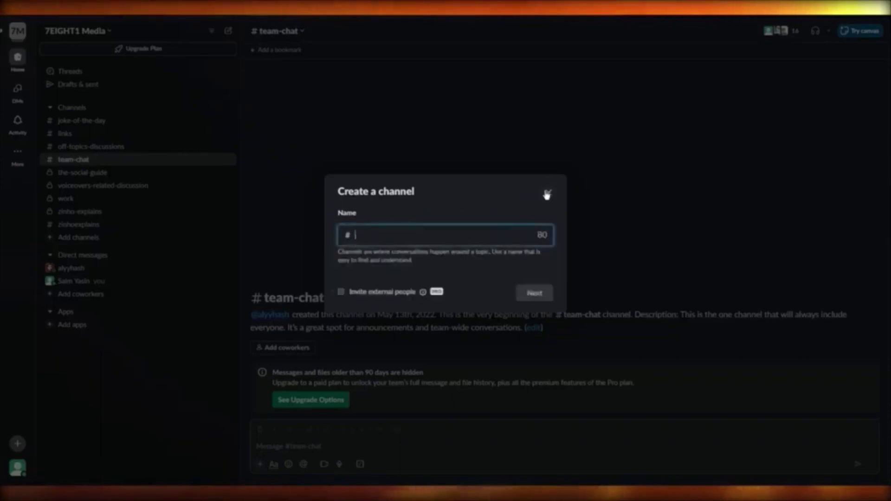
pyautogui.click(548, 192)
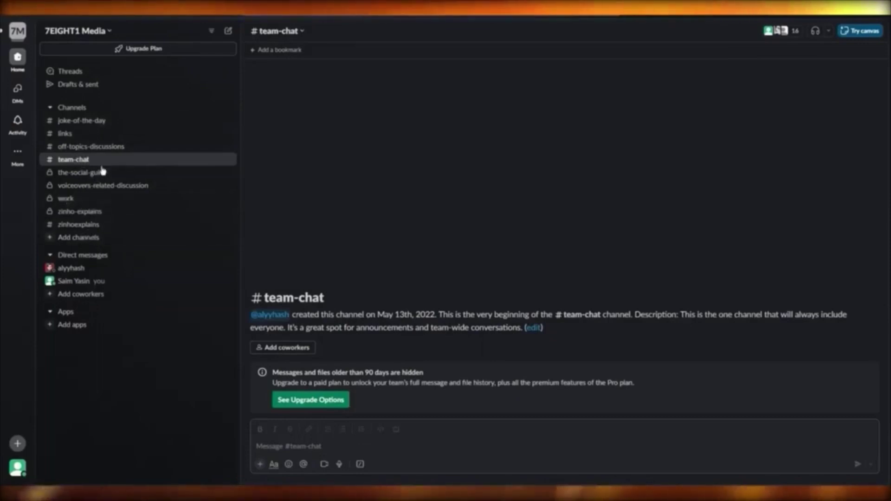
# Write a short greeting to the team in the team-chat channel and send it.
pyautogui.click(329, 425)
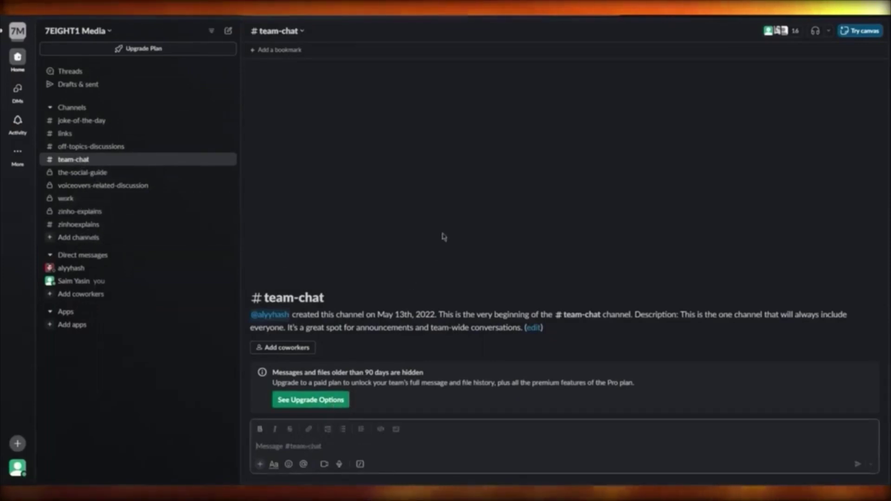
pyautogui.write('hii')
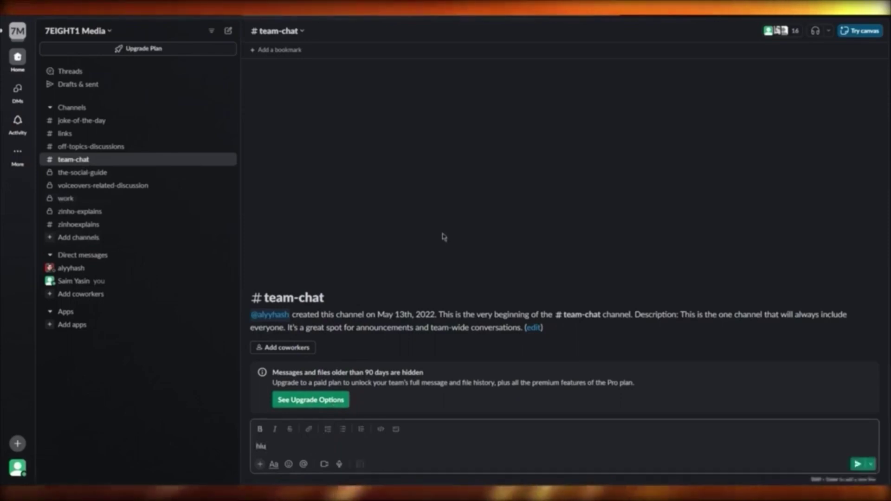
pyautogui.write(' guys')
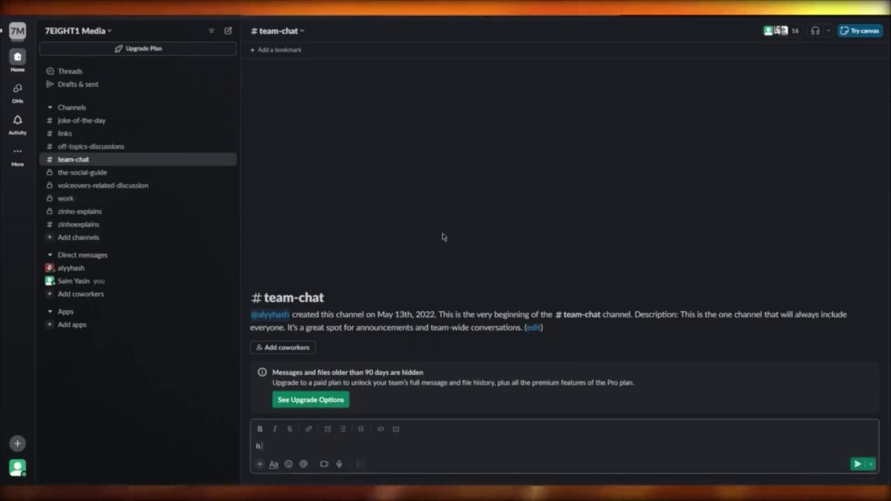
pyautogui.press('Return')
# Start a mention in the team-chat message box, browse the list of teammates who can be mentioned, and dismiss it.
pyautogui.write('@')
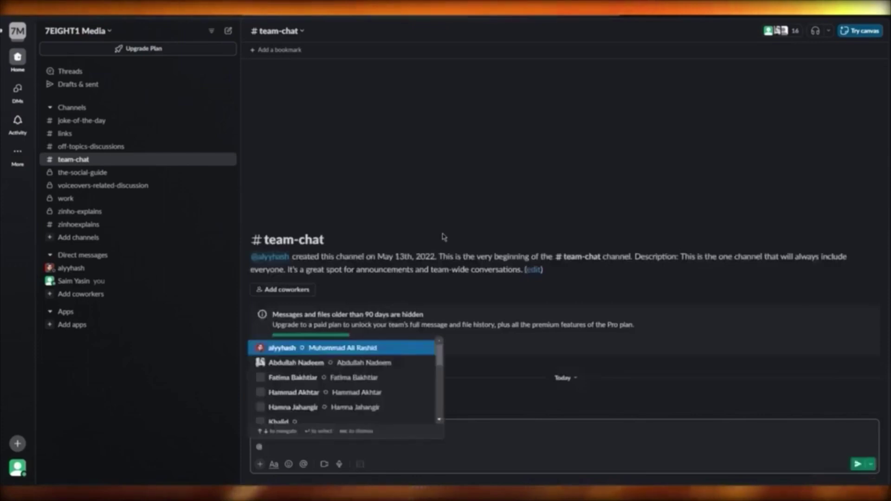
pyautogui.scroll(-3, 422, 384)
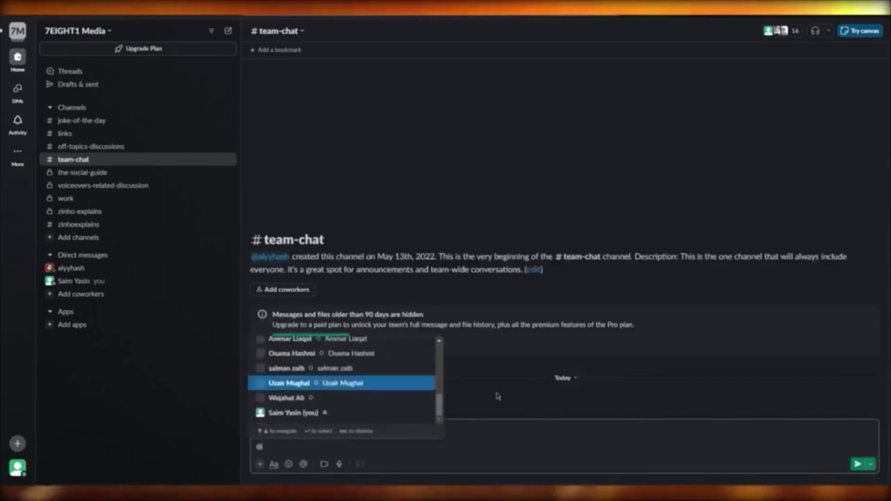
pyautogui.press('Escape')
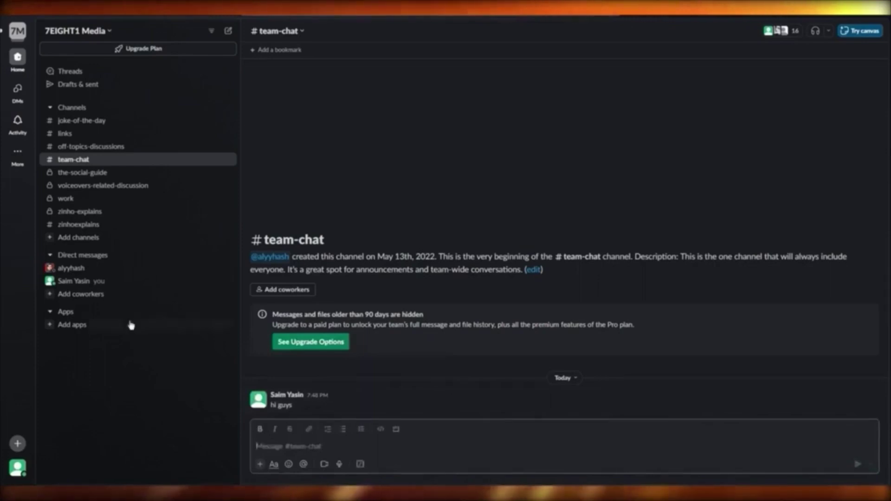
# Delete the sent "hi guys" message from the team-chat channel and confirm the deletion.
pyautogui.click(873, 389)
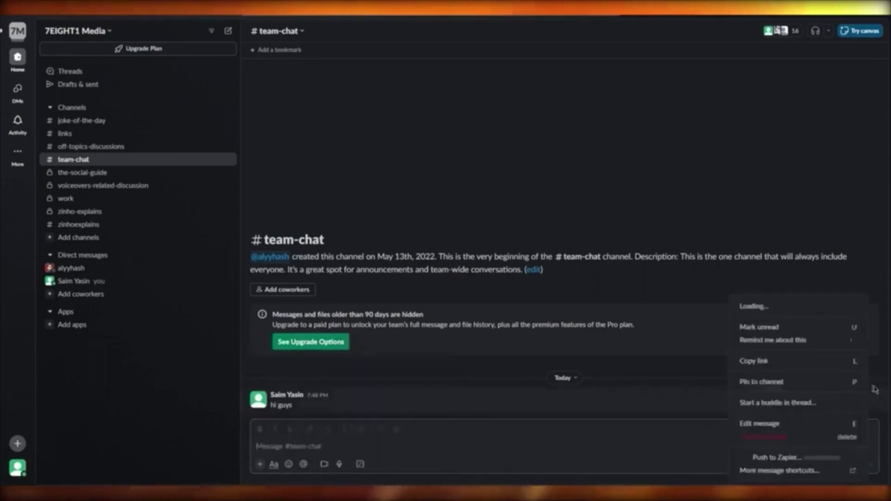
pyautogui.click(782, 436)
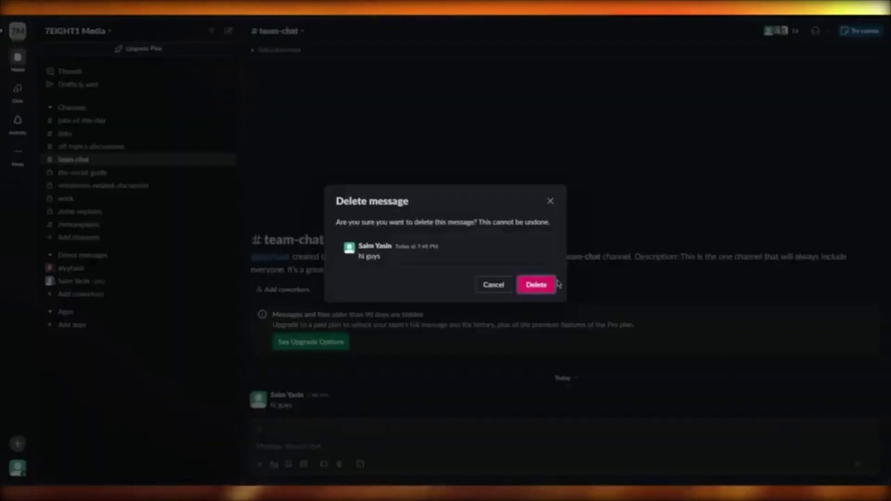
pyautogui.click(539, 285)
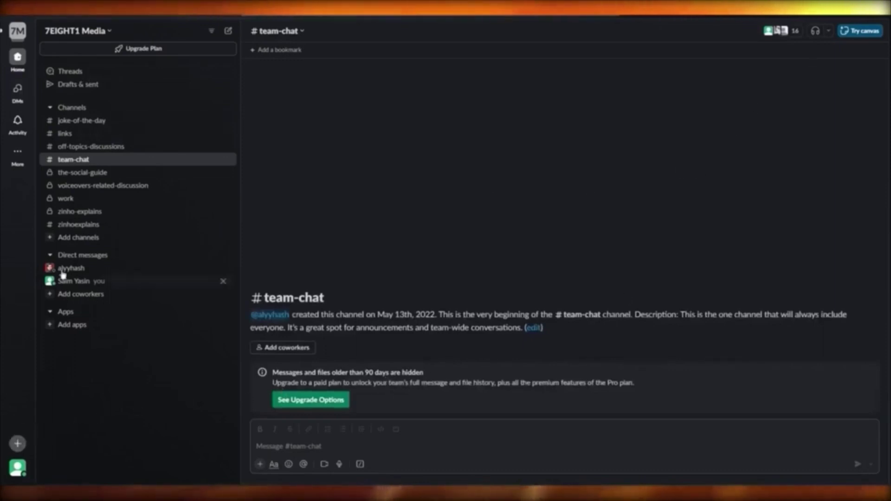
# Reselect the 7EIGHT1 Media workspace from the workspace list, and view the form for adding people to team-chat without adding anyone.
pyautogui.click(18, 152)
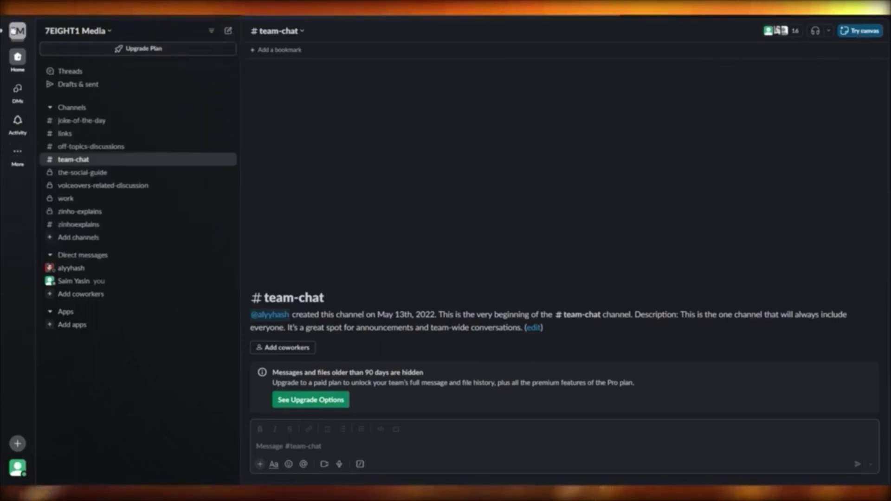
pyautogui.click(21, 33)
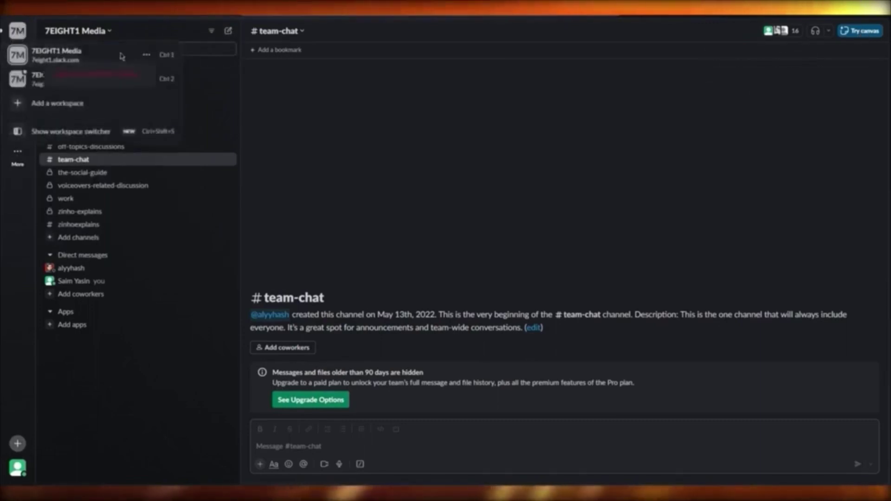
pyautogui.click(143, 58)
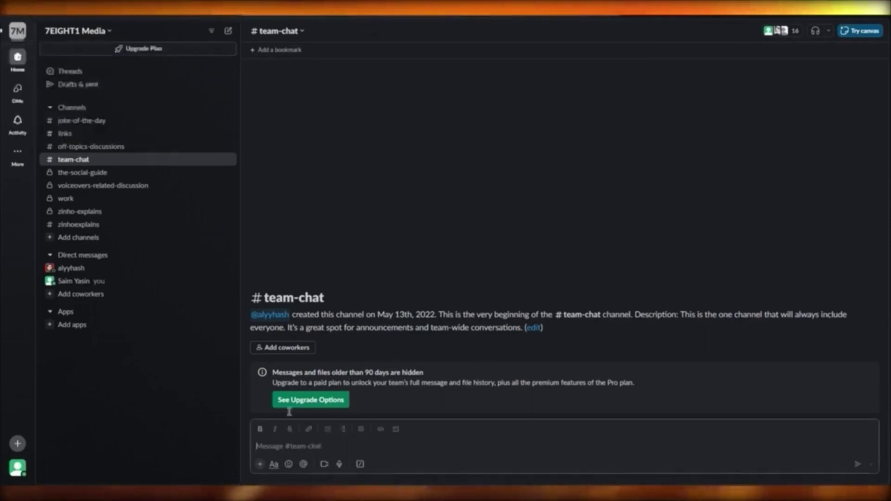
pyautogui.click(277, 347)
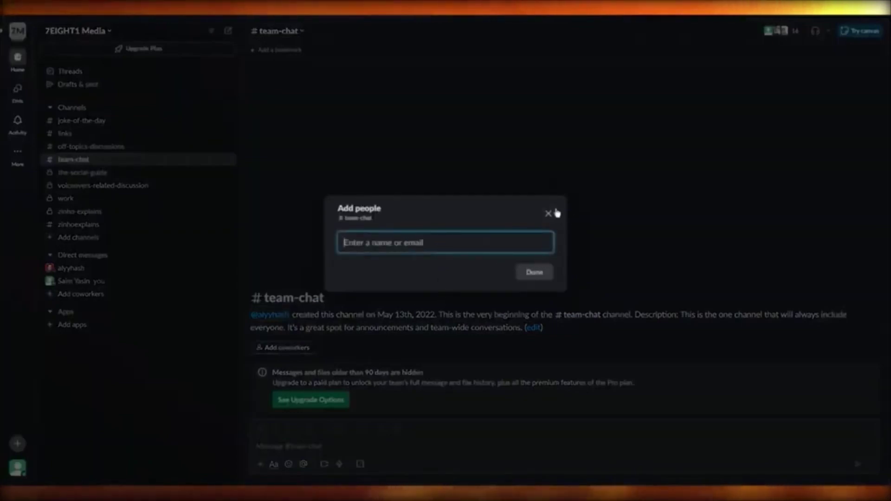
pyautogui.click(549, 213)
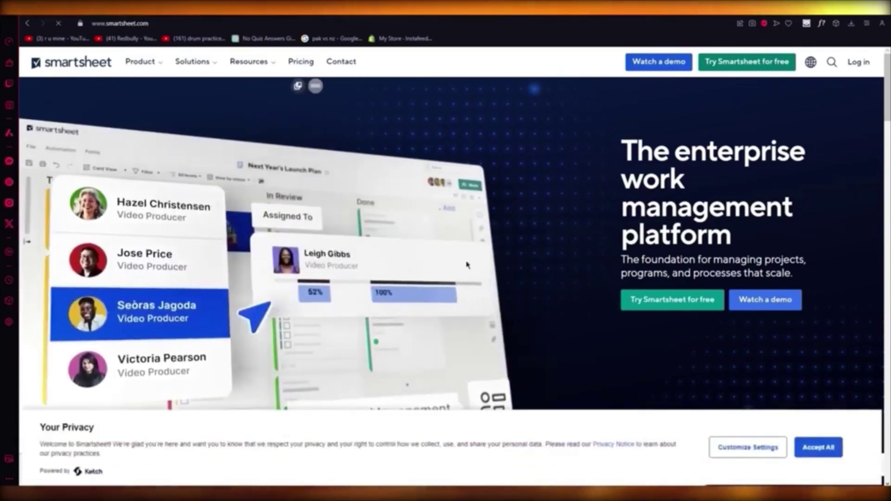
# On the Smartsheet website, examine the homepage's solutions, integrations and trust sections and the headline about the enterprise work management platform.
pyautogui.scroll(-10, 323, 193)
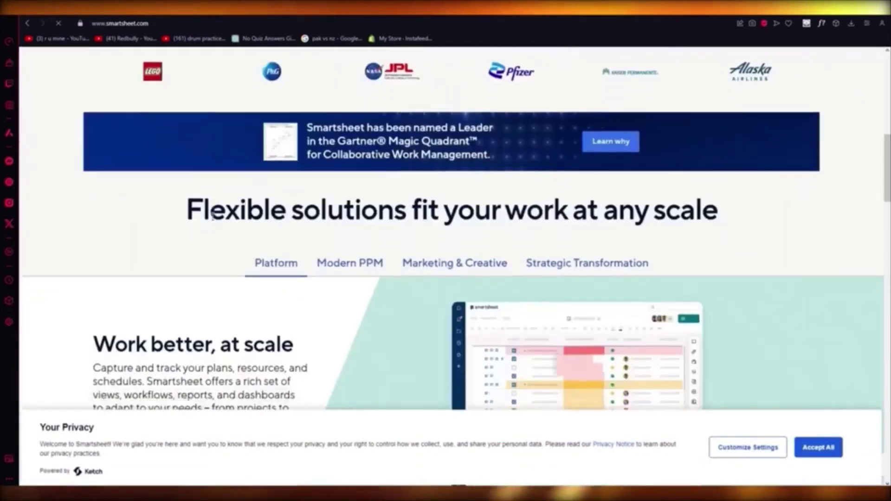
pyautogui.scroll(-2, 205, 141)
pyautogui.scroll(-2, 205, 140)
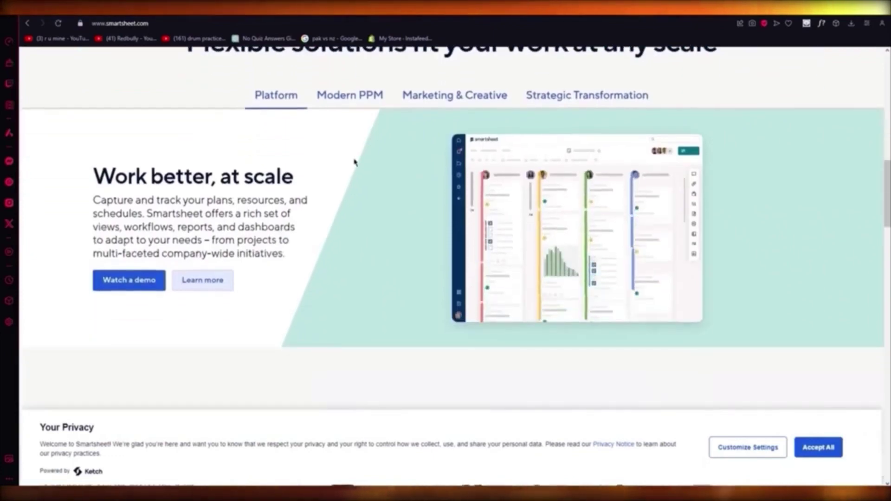
pyautogui.scroll(15, 354, 163)
pyautogui.scroll(-15, 354, 162)
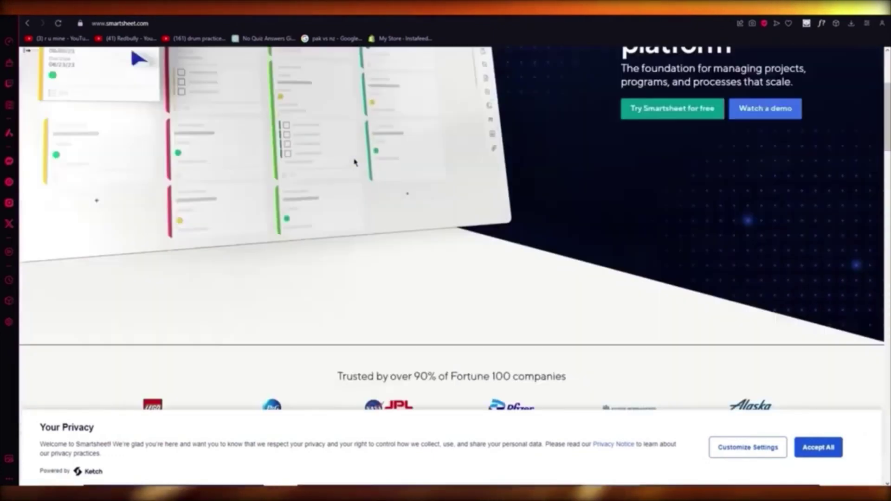
pyautogui.scroll(-5, 354, 163)
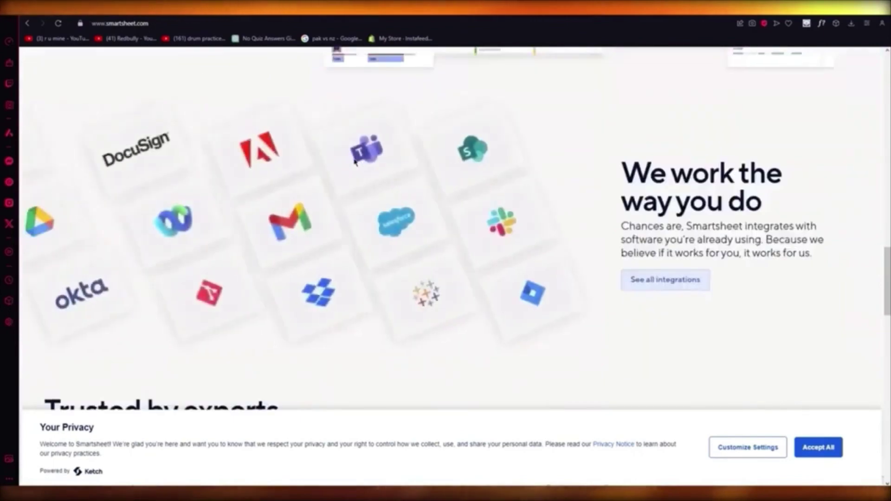
pyautogui.scroll(-2, 355, 162)
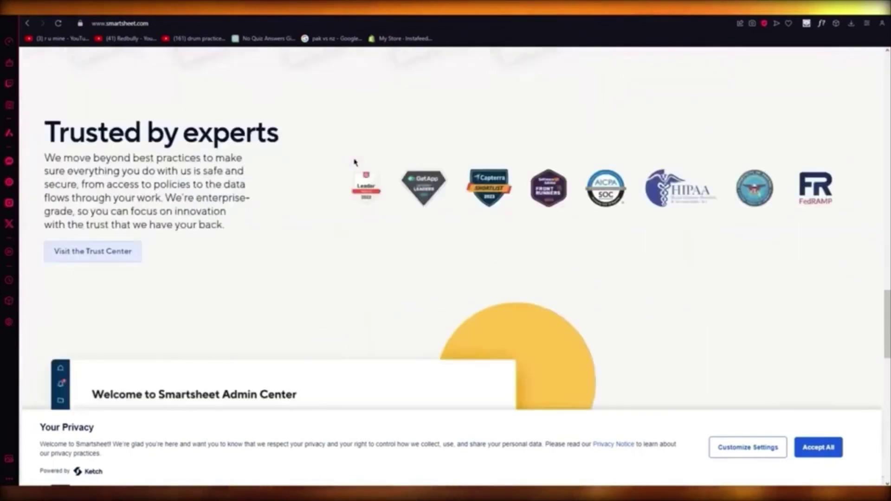
pyautogui.scroll(8, 354, 162)
pyautogui.scroll(6, 354, 162)
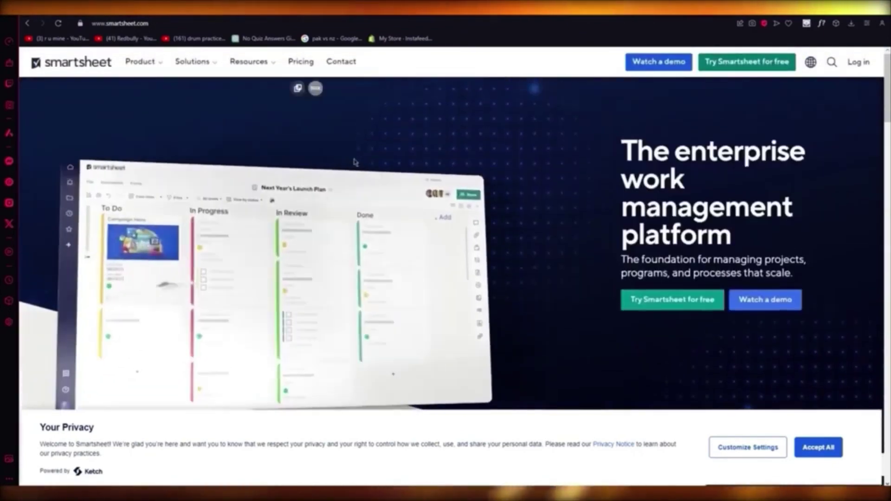
pyautogui.moveTo(622, 151); pyautogui.dragTo(739, 244)
pyautogui.click(738, 244)
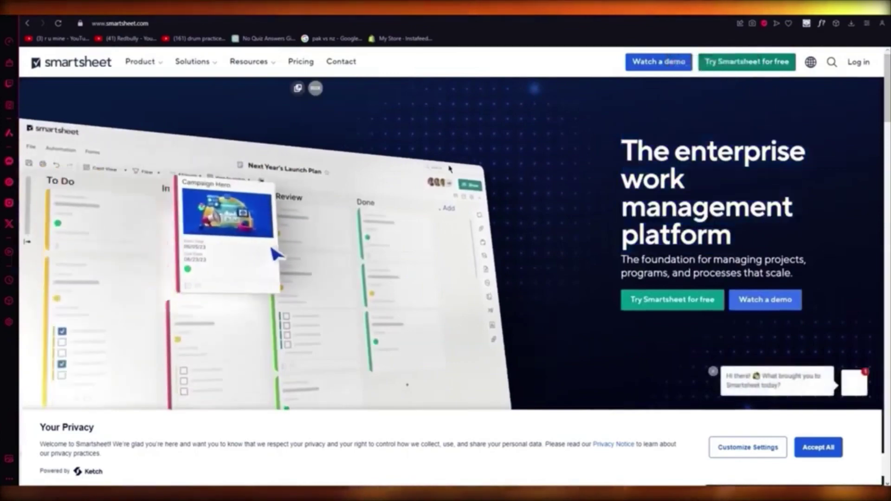
# Review Smartsheet's integrations, support, community and learning sections, and check the Product offerings in the site navigation.
pyautogui.scroll(-10, 420, 167)
pyautogui.scroll(-20, 420, 168)
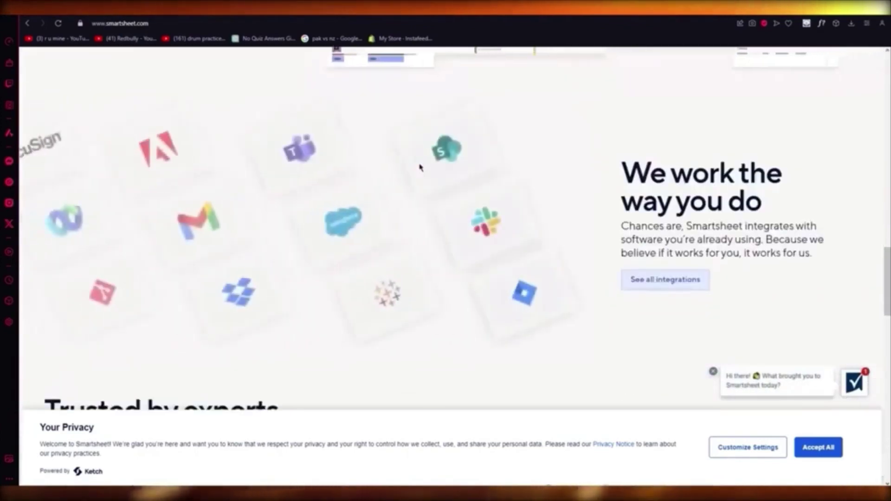
pyautogui.scroll(-10, 420, 167)
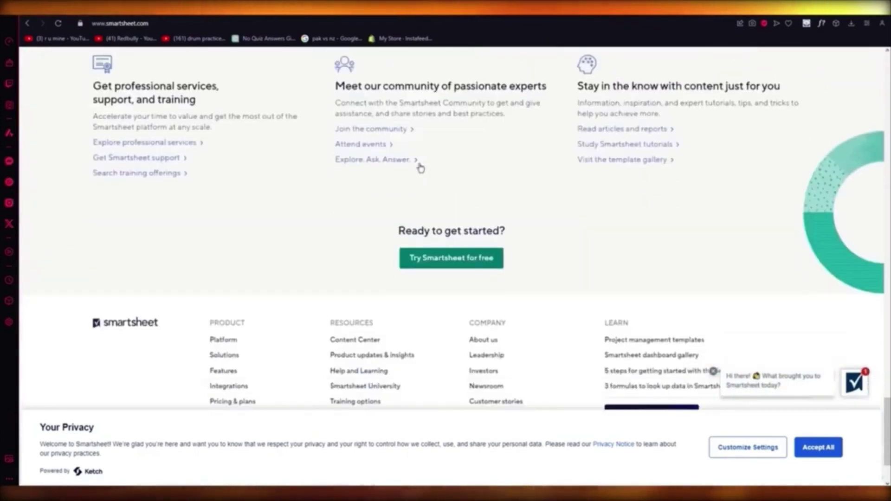
pyautogui.scroll(15, 384, 169)
pyautogui.scroll(20, 385, 169)
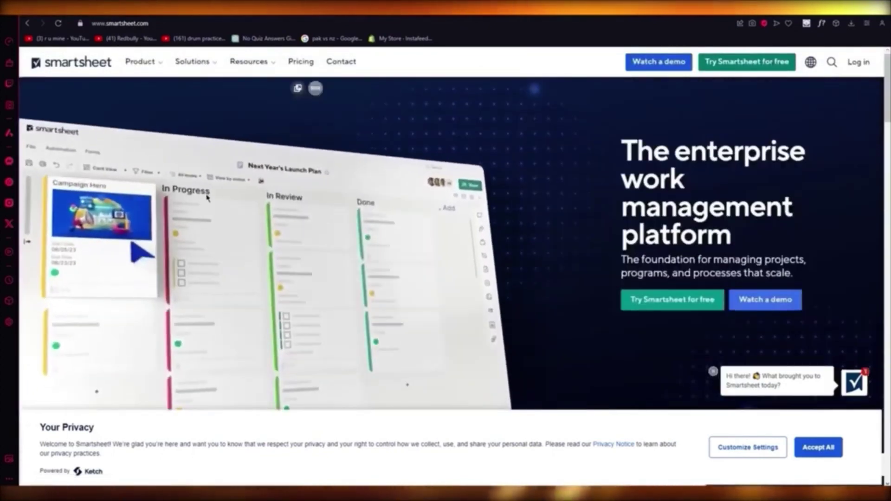
pyautogui.scroll(-1, 207, 193)
pyautogui.scroll(1, 208, 193)
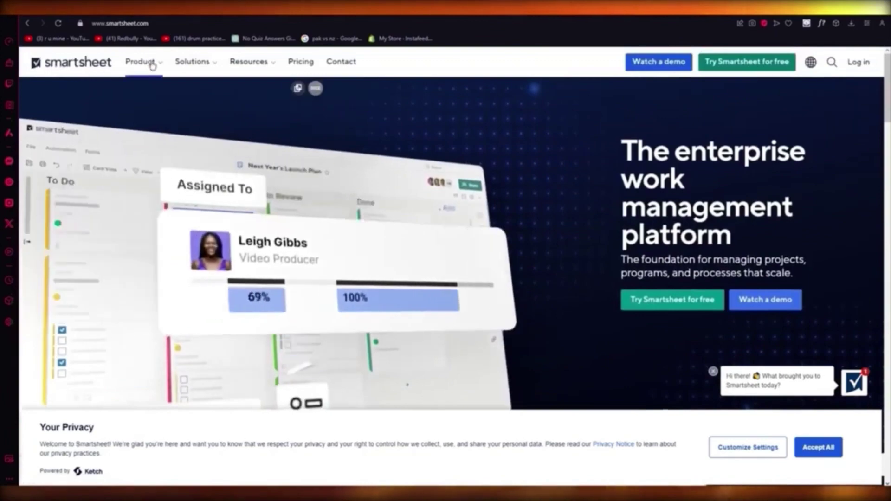
pyautogui.click(142, 62)
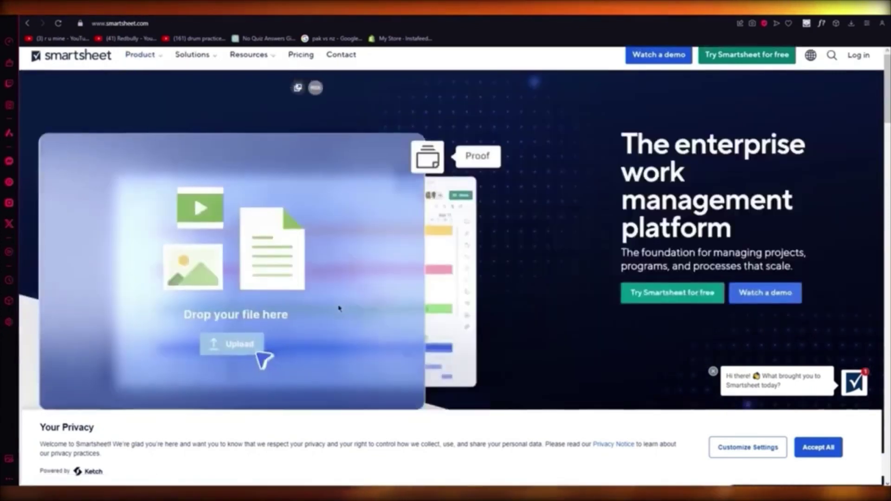
# Look through the Smartsheet homepage down to its footer links for product, resources, company and learning, and return to the beginning.
pyautogui.scroll(-15, 334, 288)
pyautogui.scroll(-20, 331, 275)
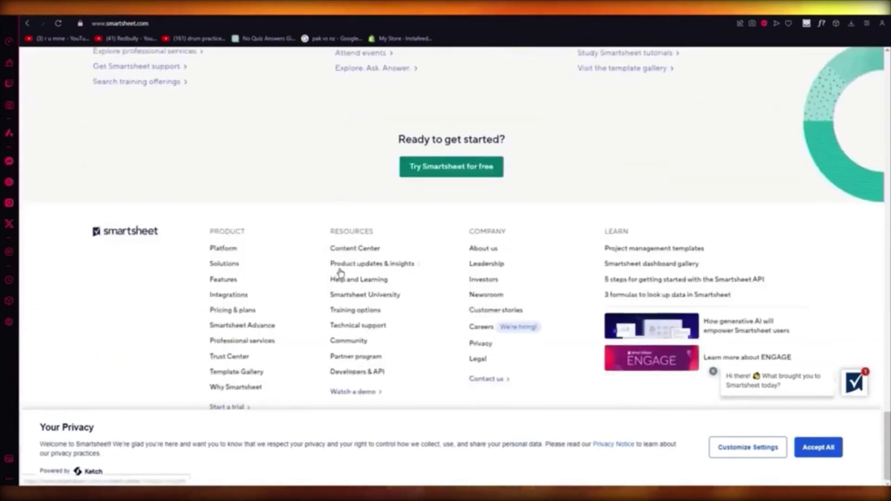
pyautogui.scroll(15, 334, 274)
pyautogui.scroll(-5, 341, 273)
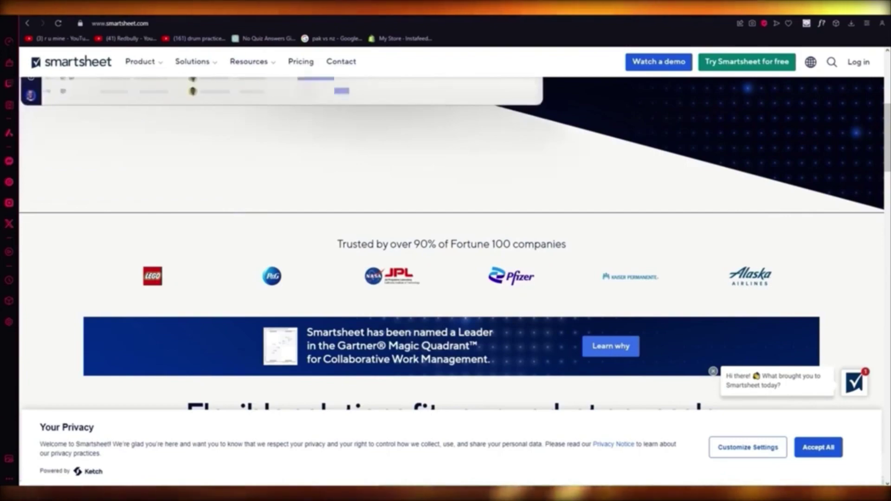
pyautogui.scroll(-10, 408, 254)
pyautogui.scroll(-15, 407, 254)
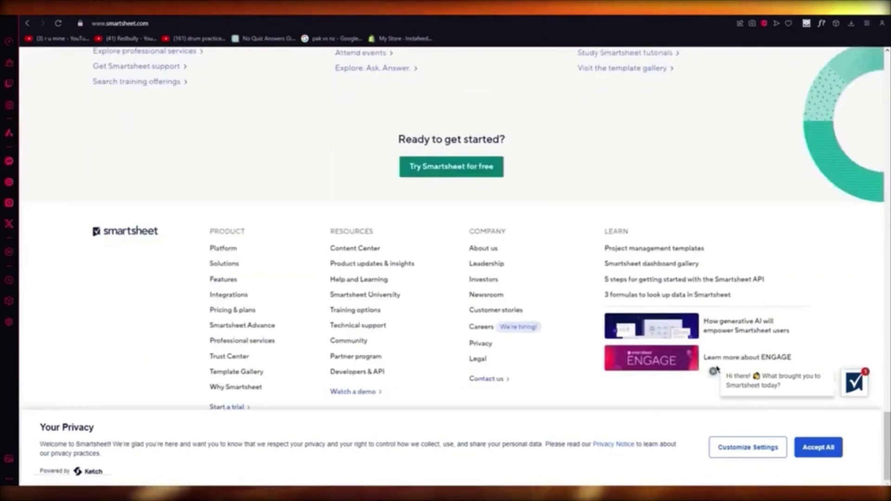
pyautogui.scroll(20, 613, 299)
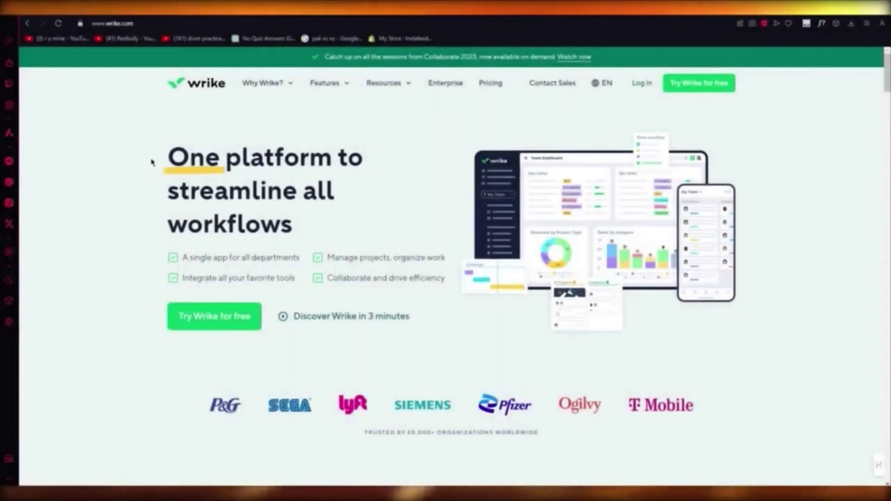
# On the Wrike website, read the homepage headline about streamlining workflows and the listed benefits such as integrating favorite tools.
pyautogui.moveTo(152, 163); pyautogui.dragTo(345, 224)
pyautogui.click(345, 225)
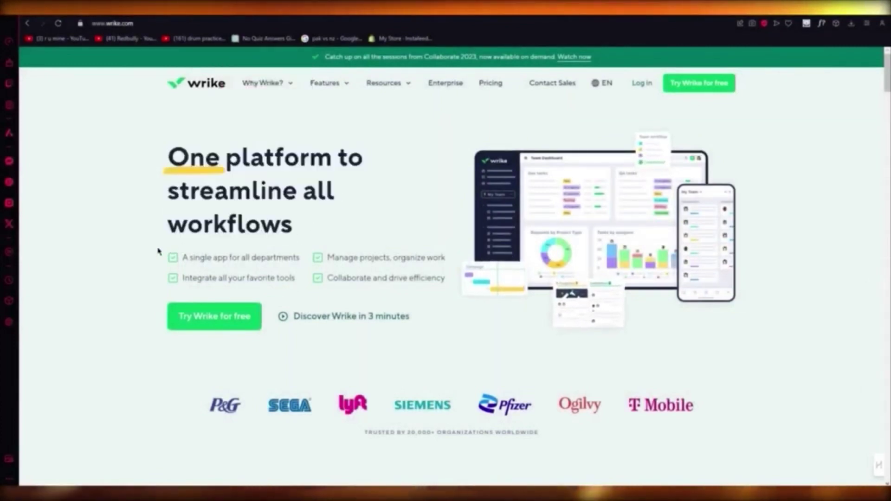
pyautogui.tripleClick(189, 279)
pyautogui.click(327, 278)
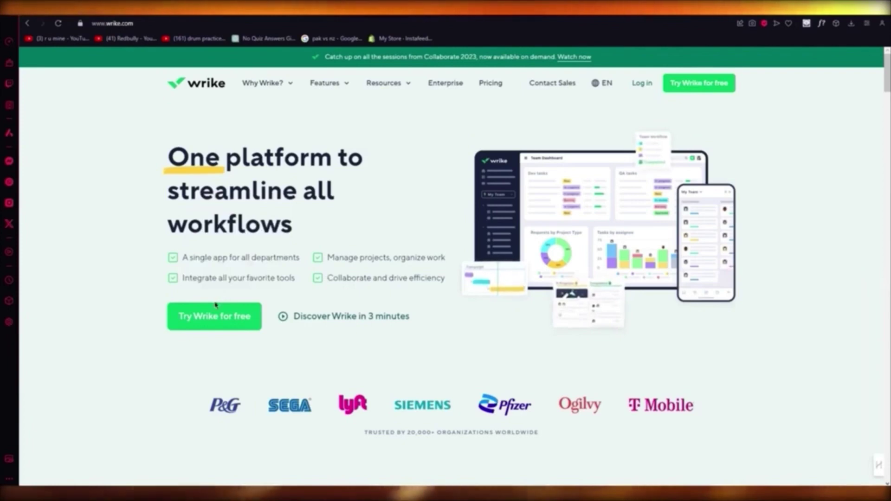
pyautogui.scroll(-5, 459, 249)
pyautogui.scroll(5, 468, 245)
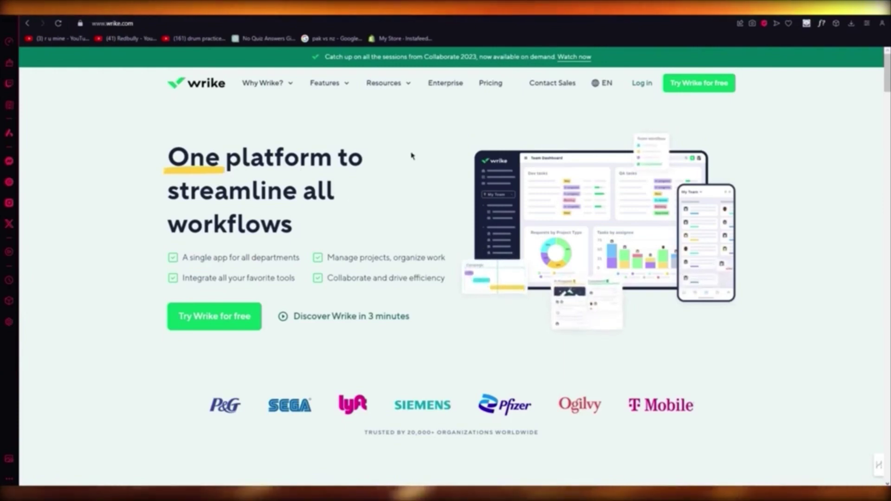
pyautogui.scroll(-3, 411, 156)
pyautogui.scroll(3, 412, 156)
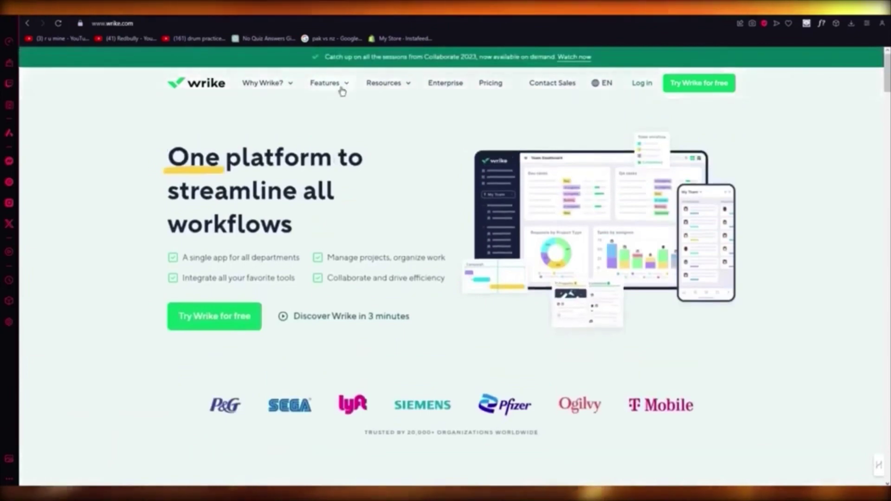
# Open Wrike's Dashboards feature page and examine the sample Website Redesign dashboard with its task analytics.
pyautogui.moveTo(341, 91)
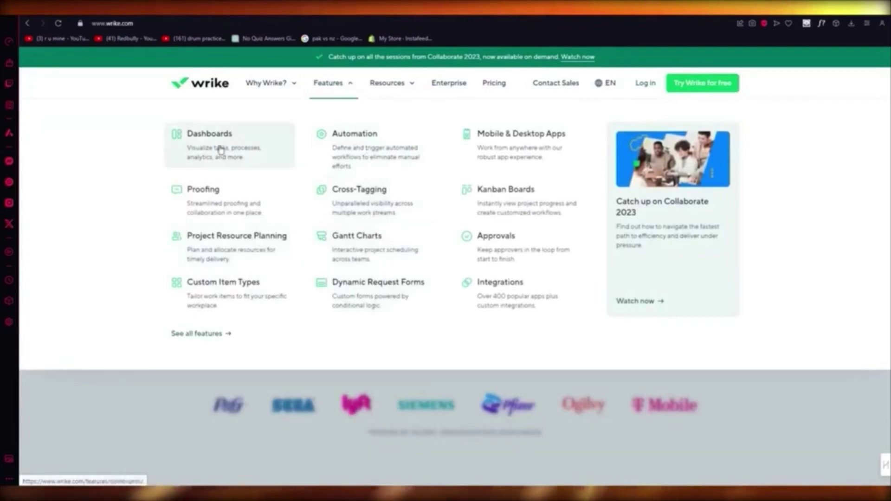
pyautogui.click(259, 140)
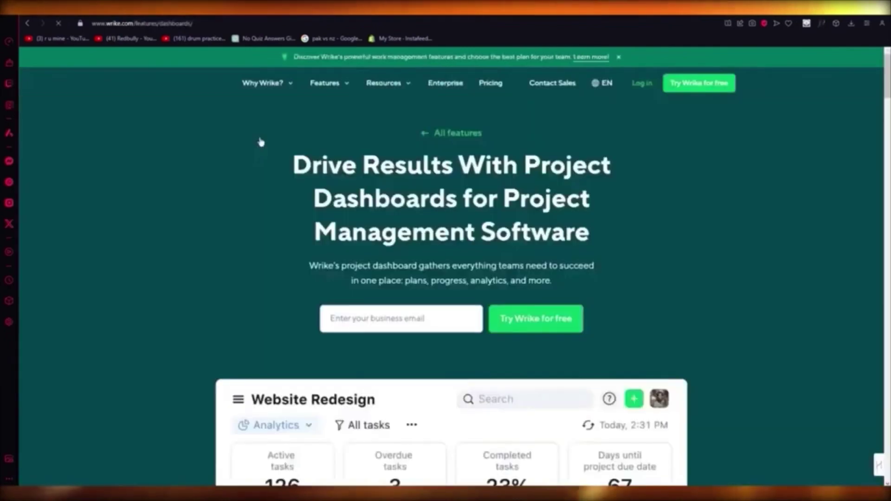
pyautogui.scroll(-5, 385, 297)
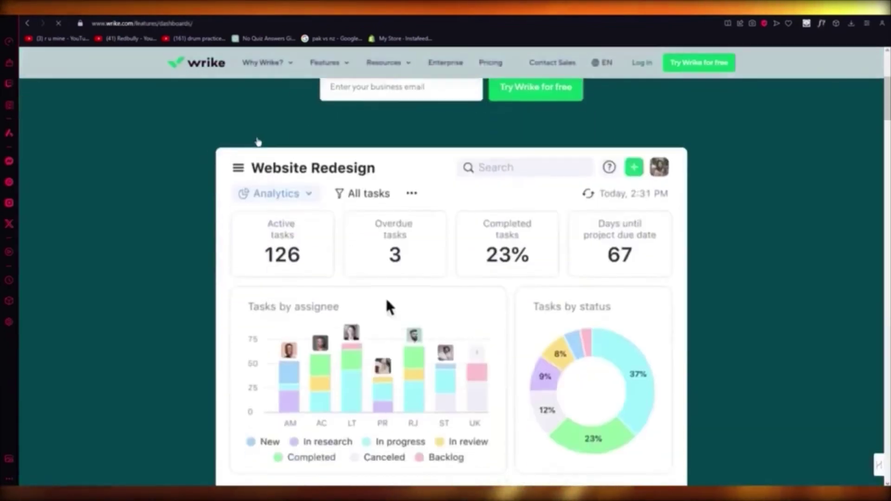
pyautogui.scroll(-1, 302, 260)
pyautogui.moveTo(304, 214)
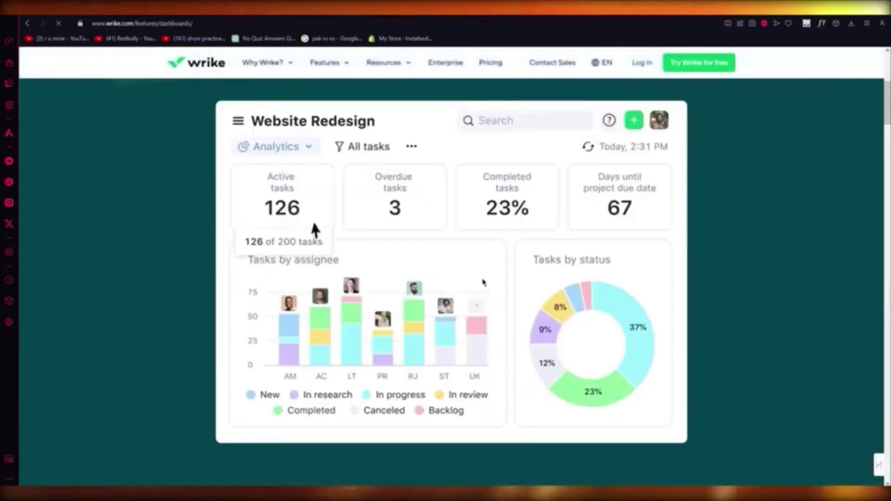
# Examine the Dashboards page's client logos and its benefits on auto-organized intake, custom-building for teams and big picture visibility.
pyautogui.scroll(-6, 483, 282)
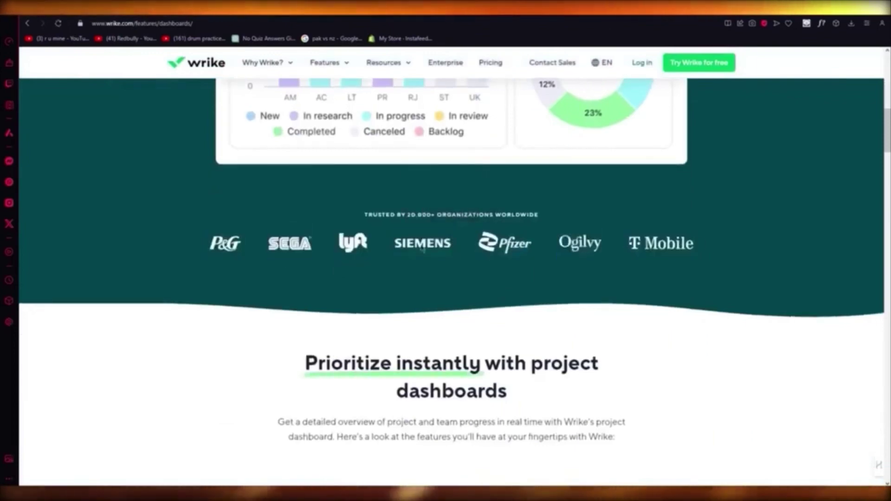
pyautogui.scroll(-3, 251, 232)
pyautogui.scroll(2, 243, 233)
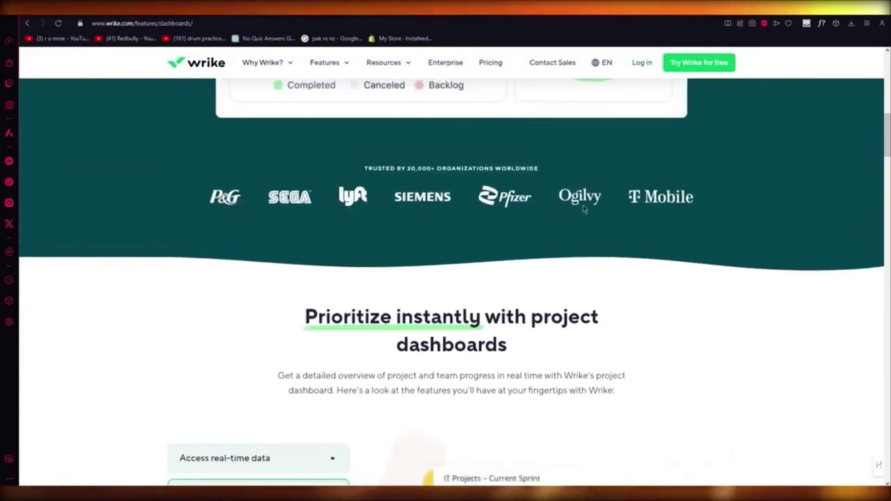
pyautogui.scroll(-5, 422, 199)
pyautogui.scroll(-8, 248, 191)
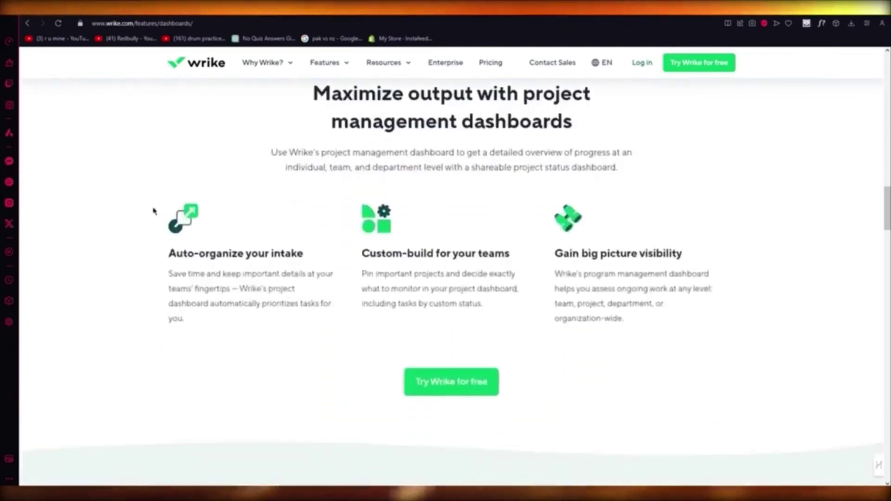
pyautogui.moveTo(153, 221); pyautogui.dragTo(686, 252)
pyautogui.click(548, 259)
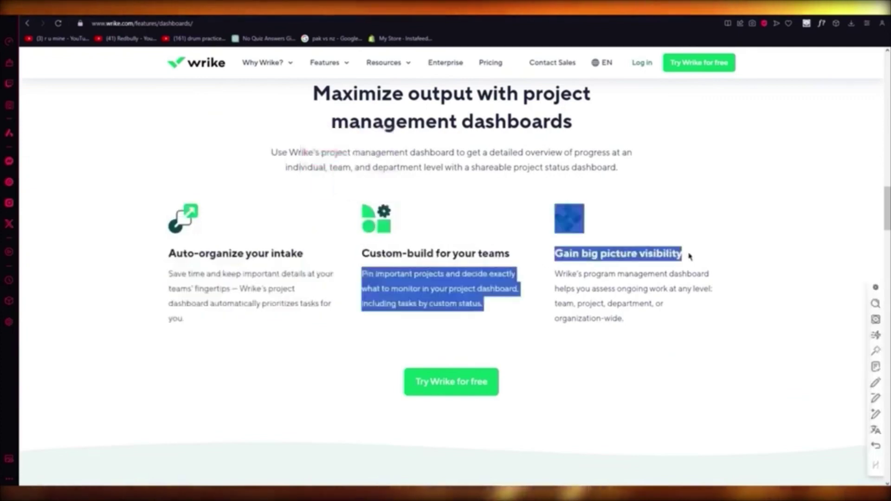
pyautogui.click(736, 253)
# Read the customer success stories for Aerotek, Fitbit and Inspiration, and the Chosen Foods testimonial about shared dashboards.
pyautogui.scroll(-8, 724, 255)
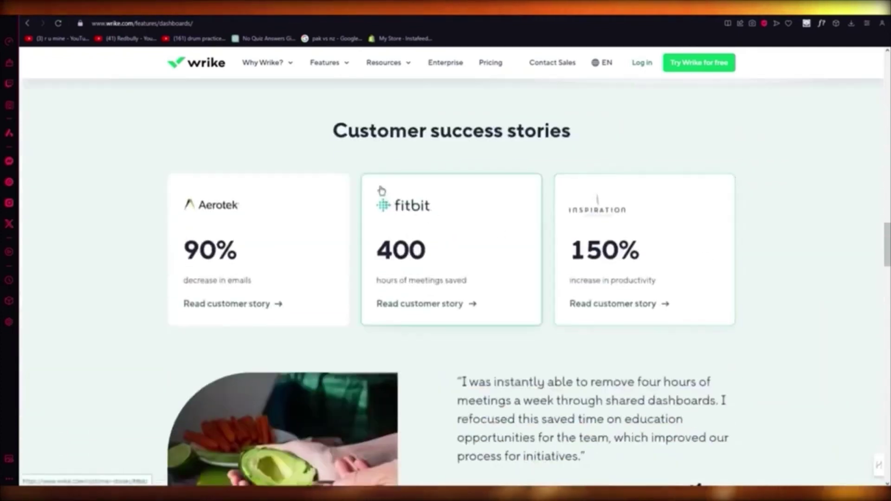
pyautogui.doubleClick(380, 132)
pyautogui.click(637, 141)
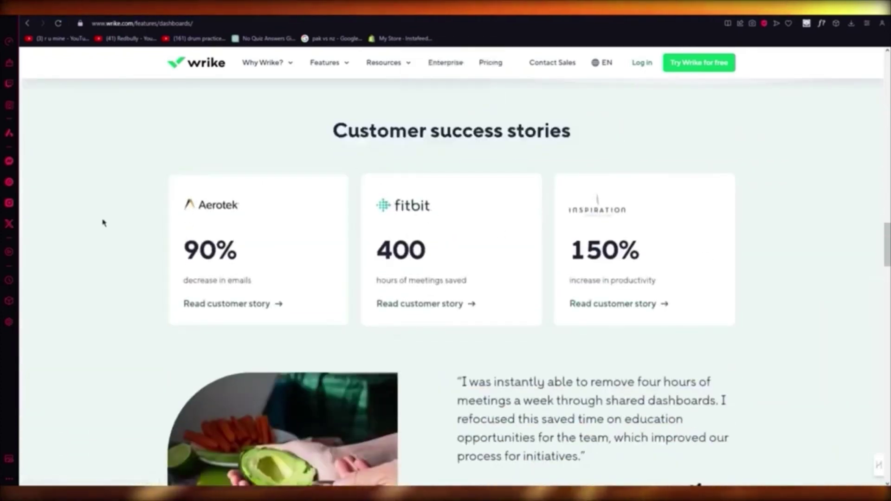
pyautogui.scroll(-4, 626, 235)
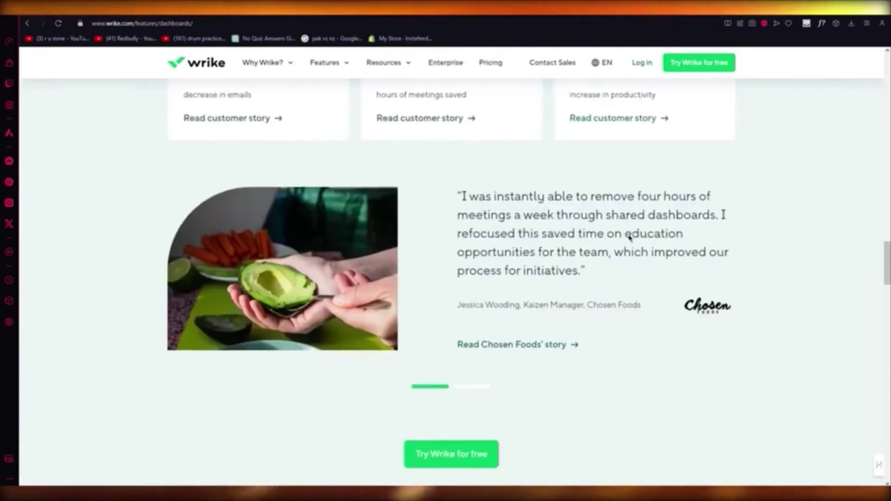
pyautogui.scroll(-7, 630, 240)
pyautogui.scroll(-4, 630, 240)
# Return to the beginning of the Dashboards page and open the Why Wrike? section of the site navigation.
pyautogui.scroll(15, 630, 239)
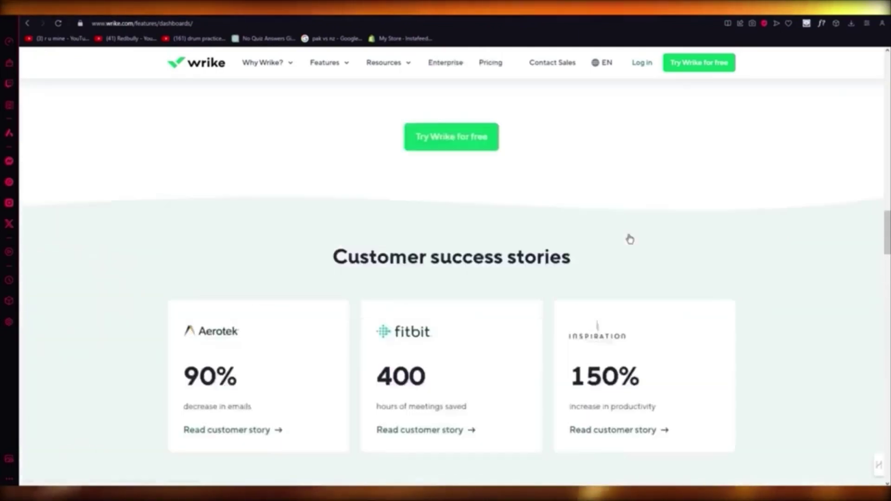
pyautogui.scroll(15, 446, 93)
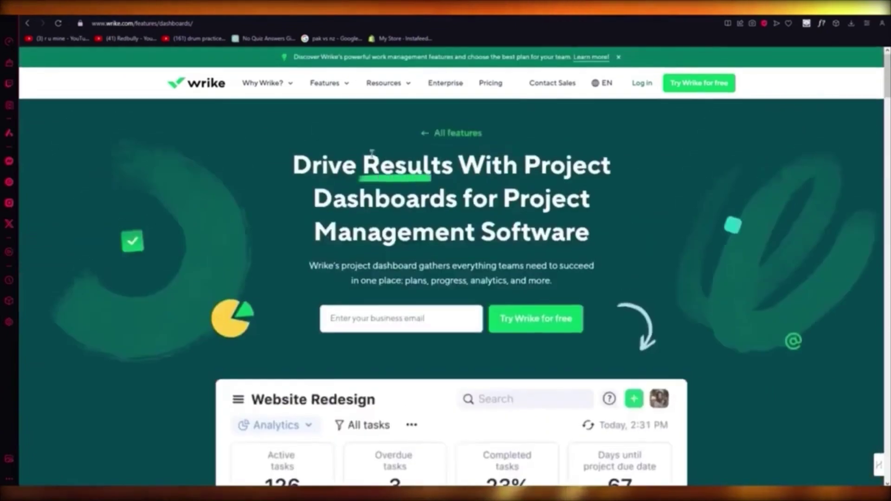
pyautogui.click(268, 81)
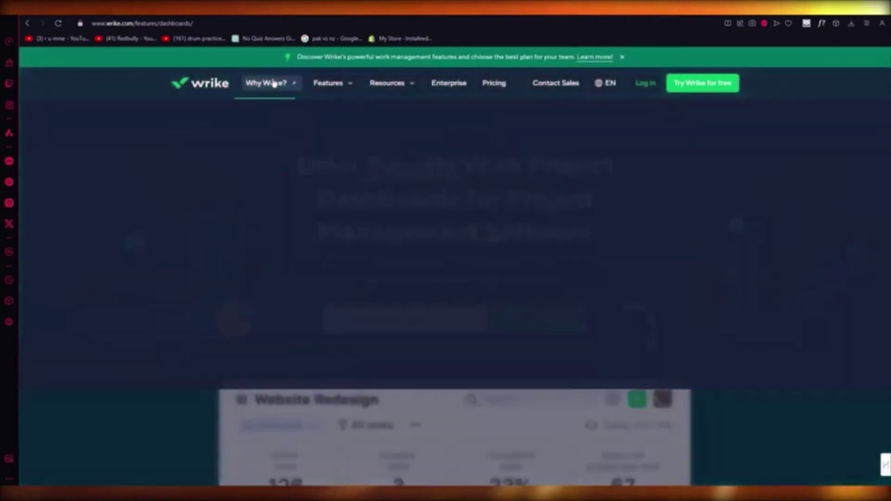